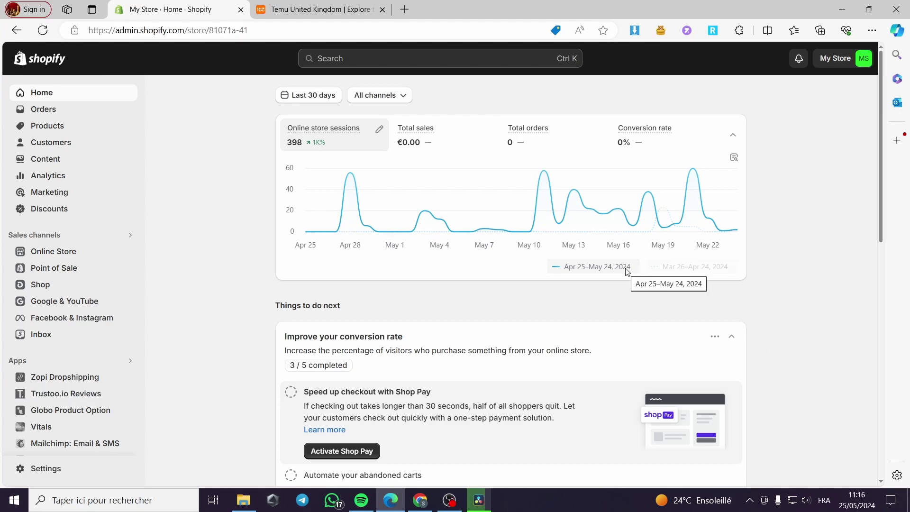
click(342, 10)
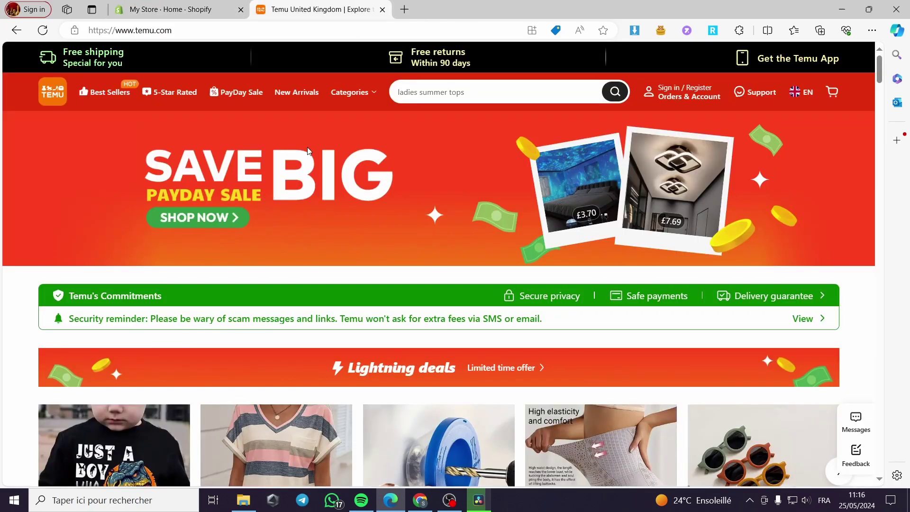
click(172, 4)
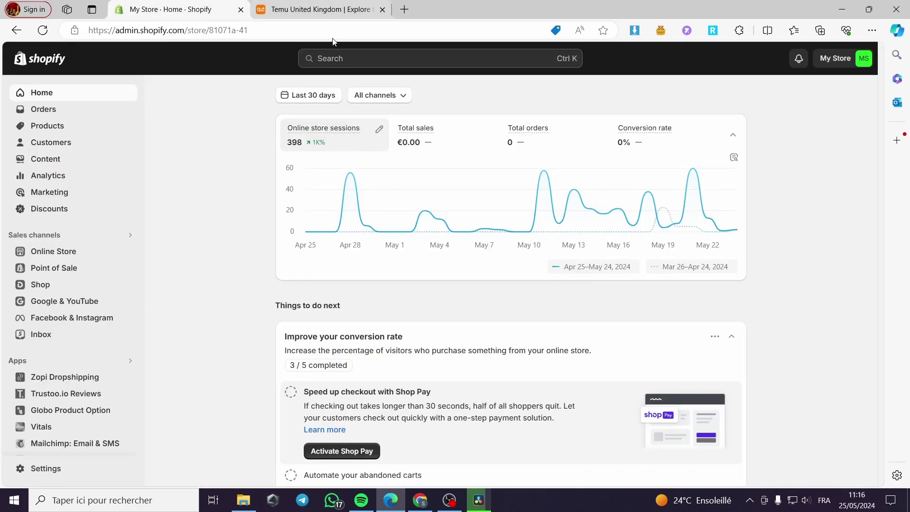
mouse_move(416, 129)
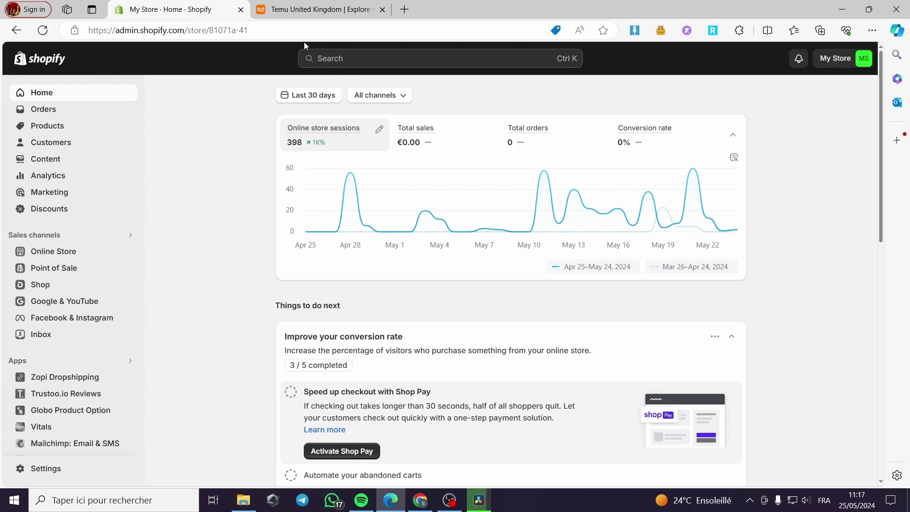
- Switch to the Temu home page, browse the recommended products, and open the 6.8oz/10.1oz oil sprayer listing
click(298, 8)
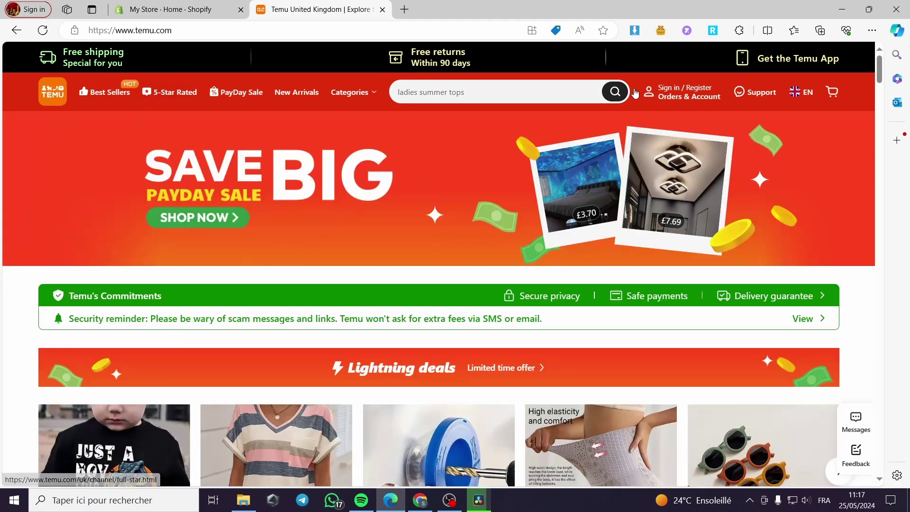
scroll(546, 297, down, 2)
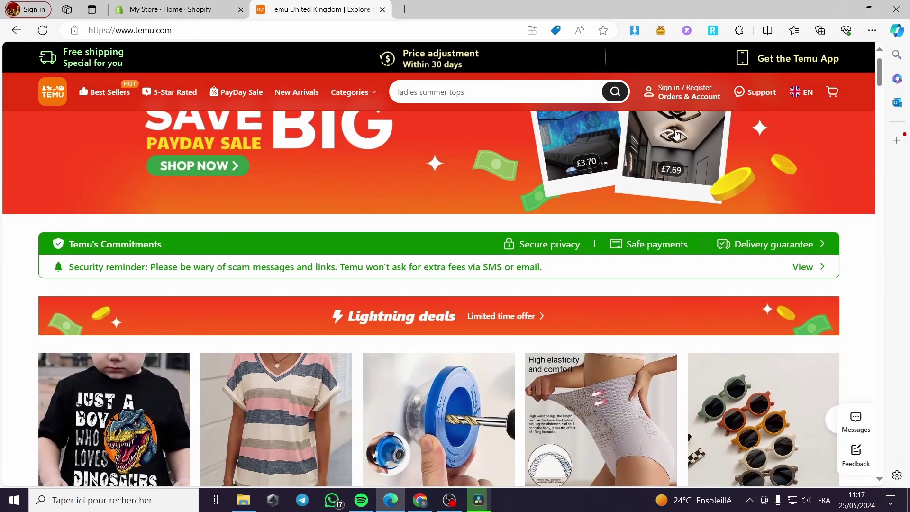
scroll(632, 277, down, 1)
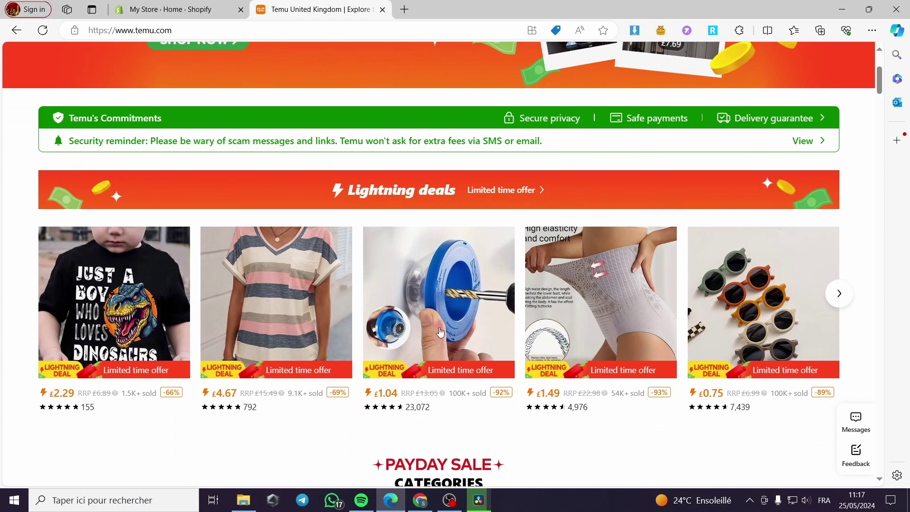
scroll(419, 350, down, 3)
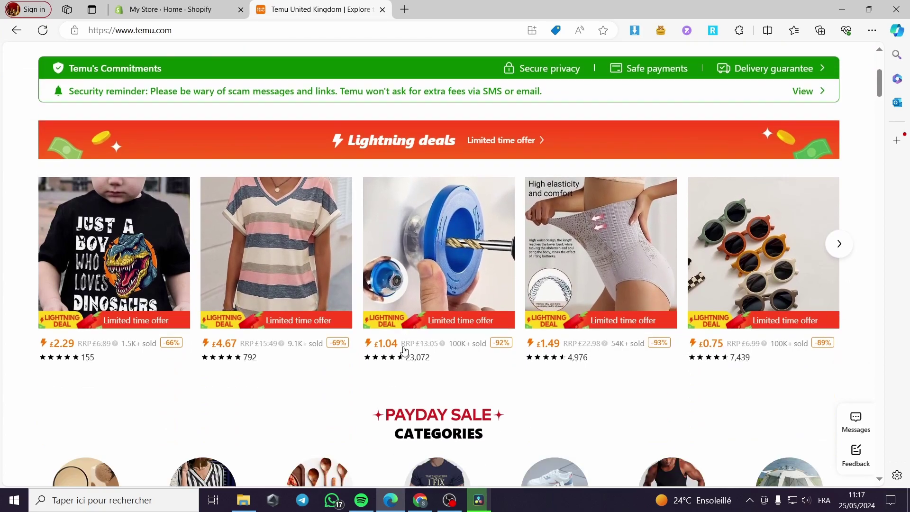
scroll(370, 325, down, 6)
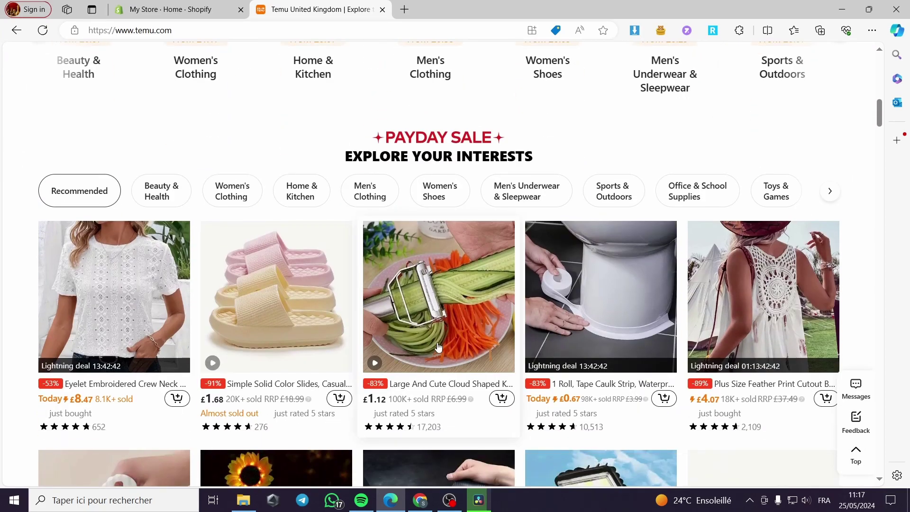
scroll(439, 351, down, 2)
scroll(468, 344, down, 2)
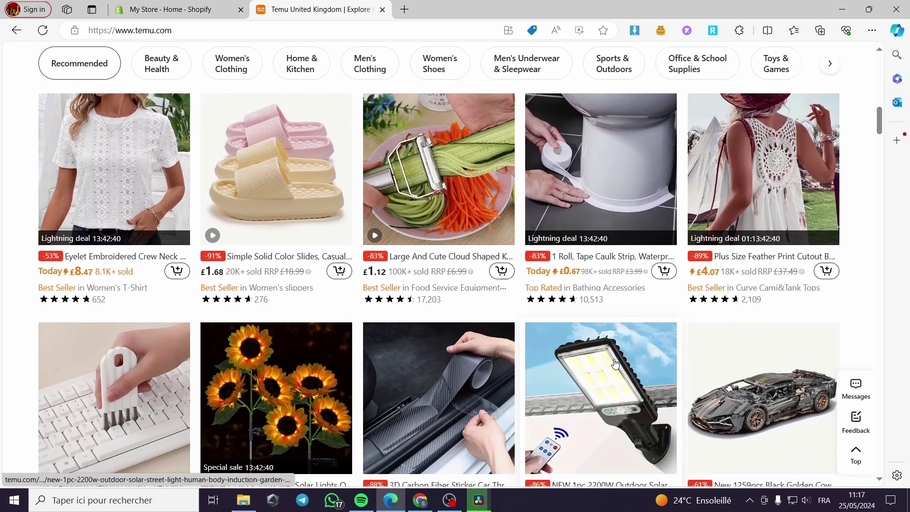
scroll(336, 274, down, 2)
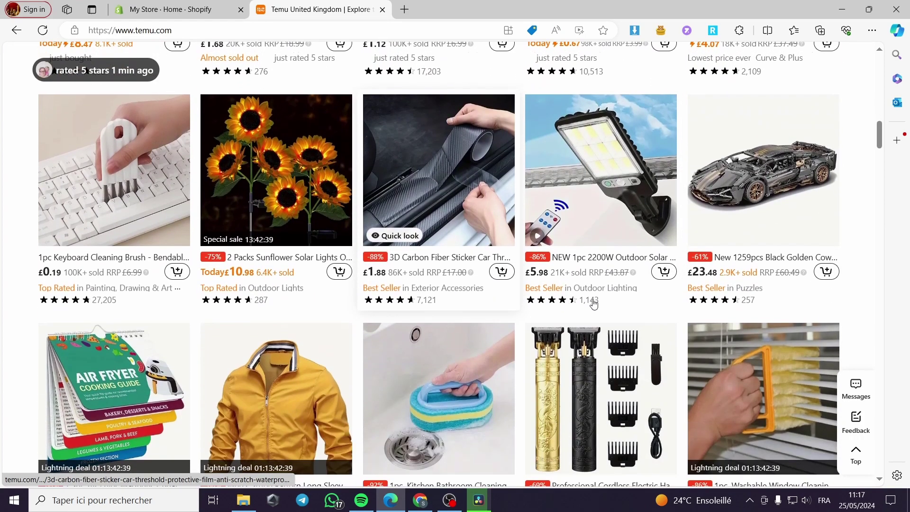
scroll(504, 308, down, 2)
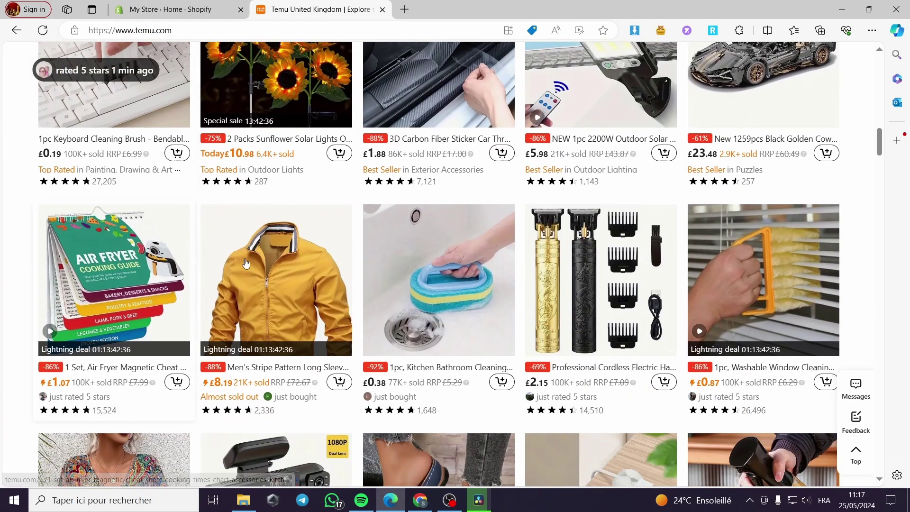
scroll(504, 308, down, 1)
scroll(777, 331, down, 1)
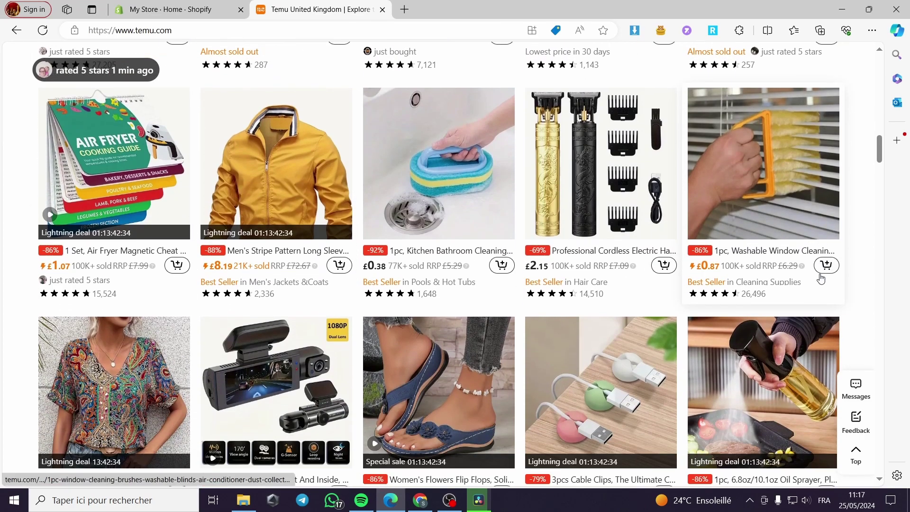
scroll(777, 385, down, 1)
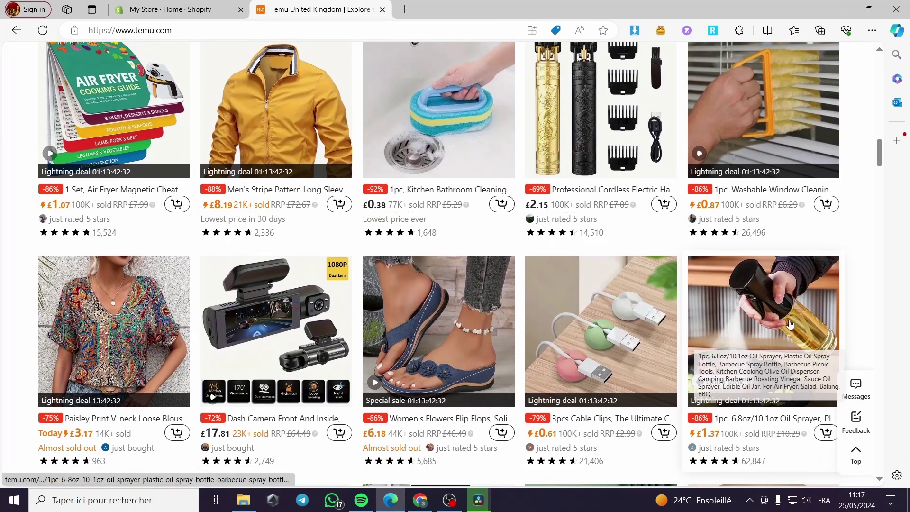
click(786, 305)
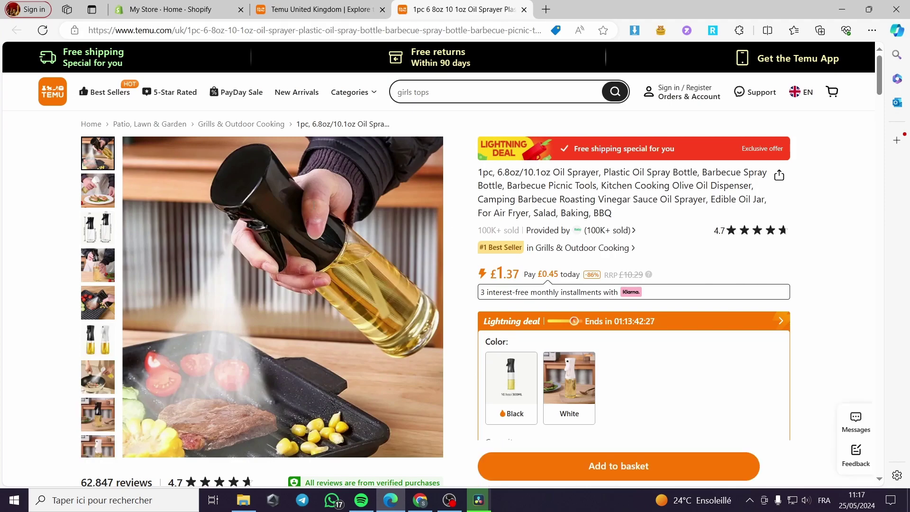
- Look through the oil sprayer's product page, including its capacity options, shipping details and customer reviews
scroll(620, 257, down, 5)
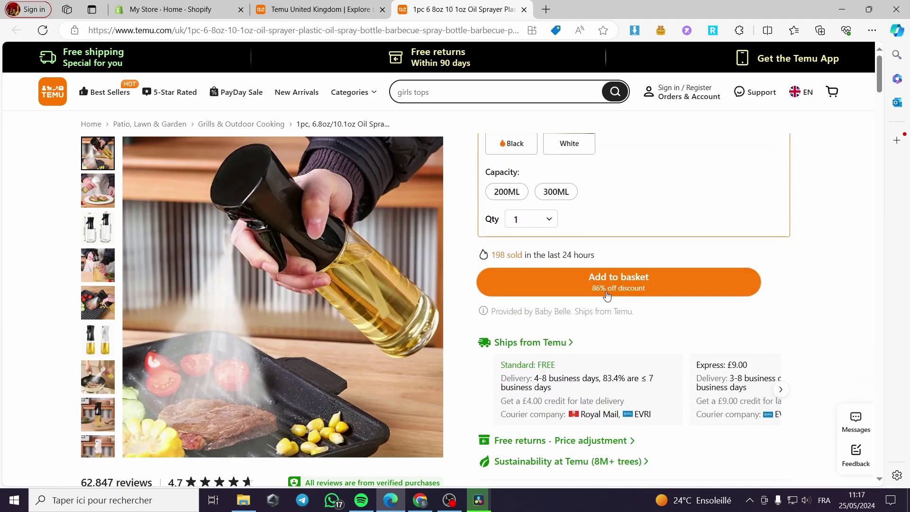
scroll(265, 308, down, 8)
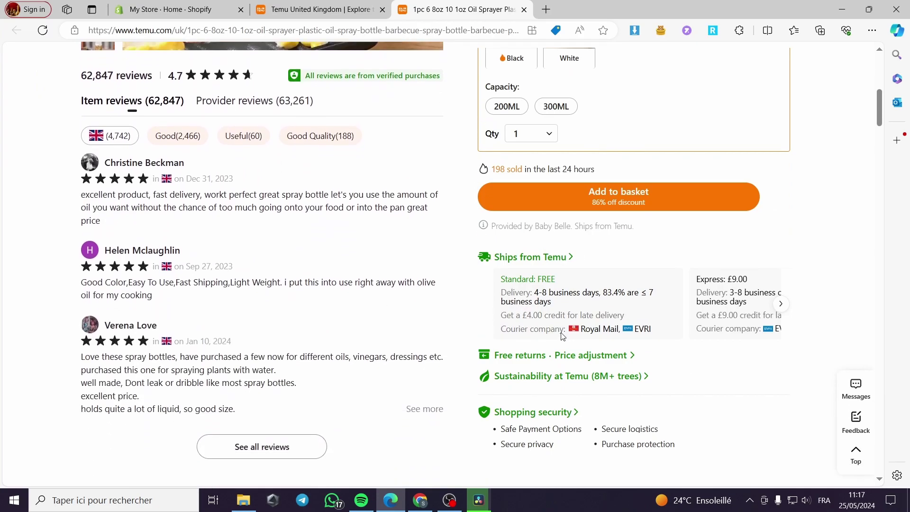
scroll(583, 327, up, 5)
scroll(353, 256, up, 8)
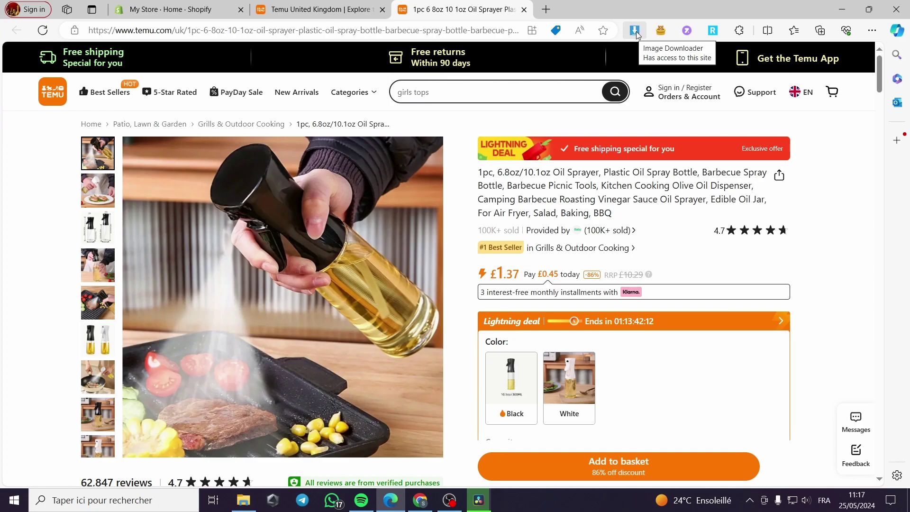
- Open Google in a new browser tab and search for "image downloader extension edge"
click(546, 9)
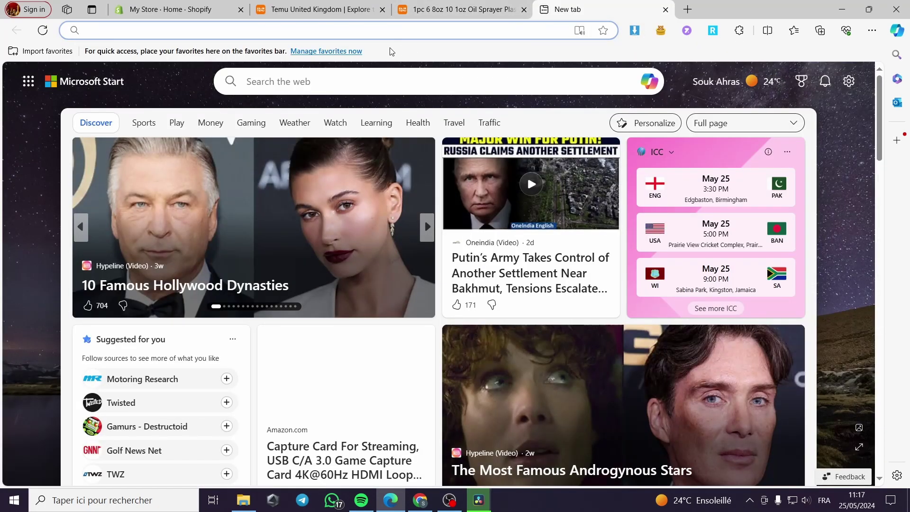
text(google.com/index.html)
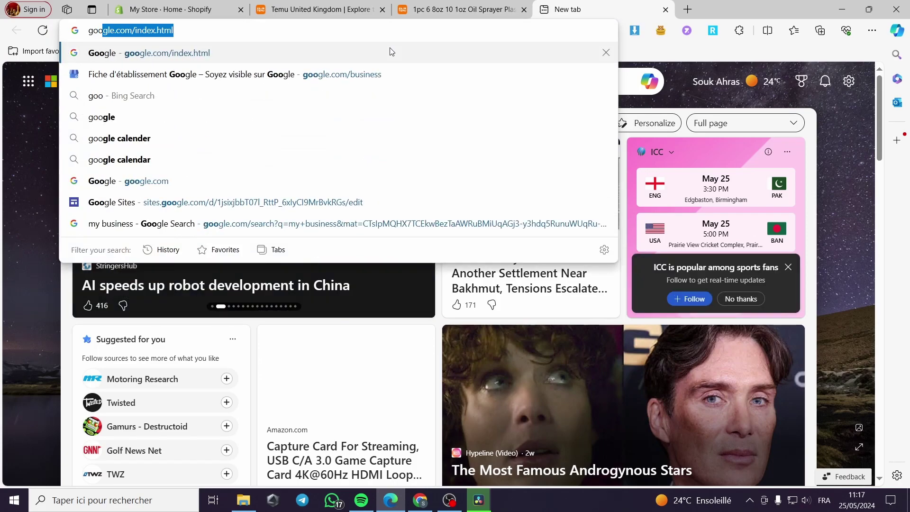
key(Return)
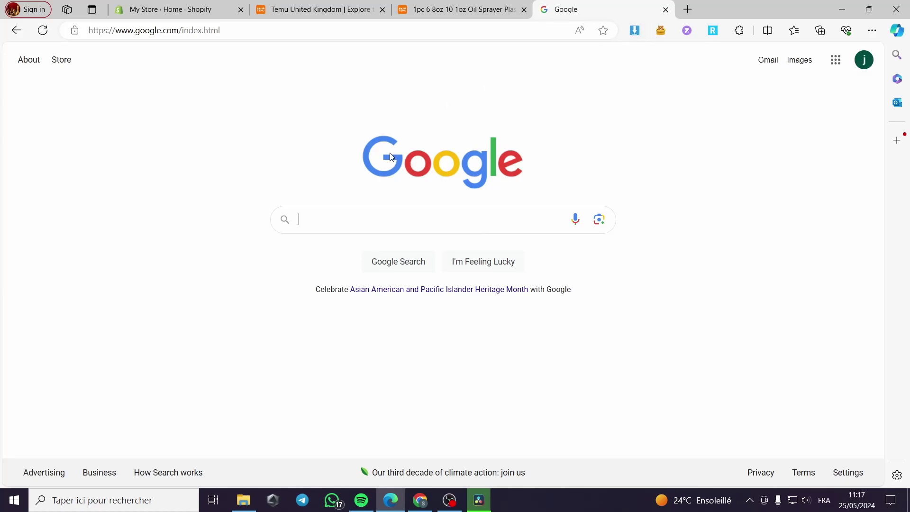
text(image )
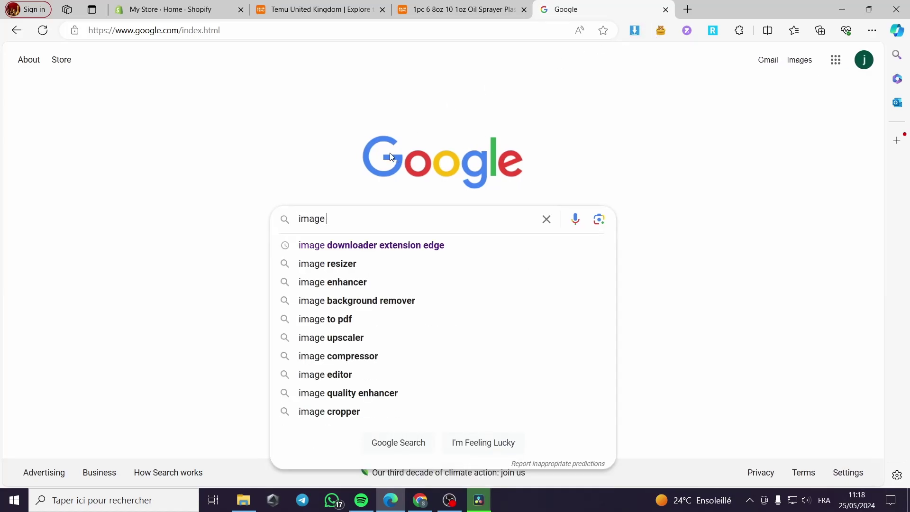
text(dow,loader)
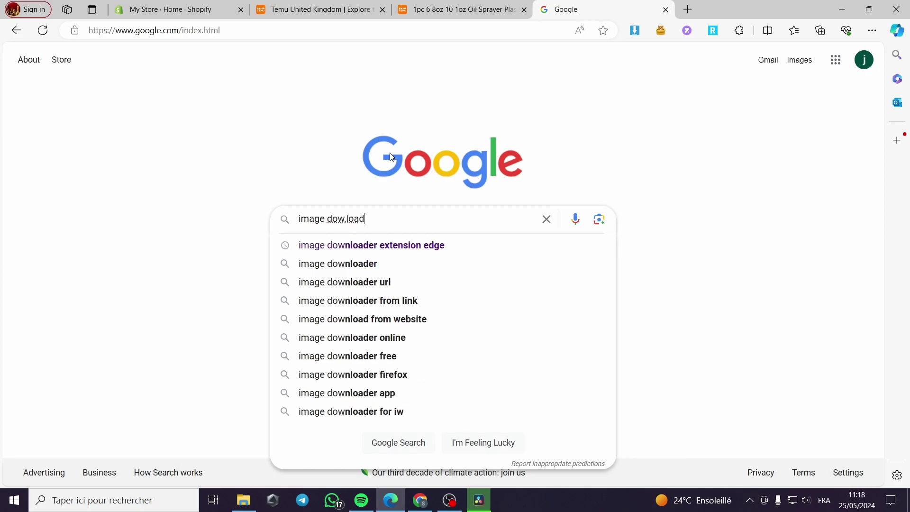
click(389, 252)
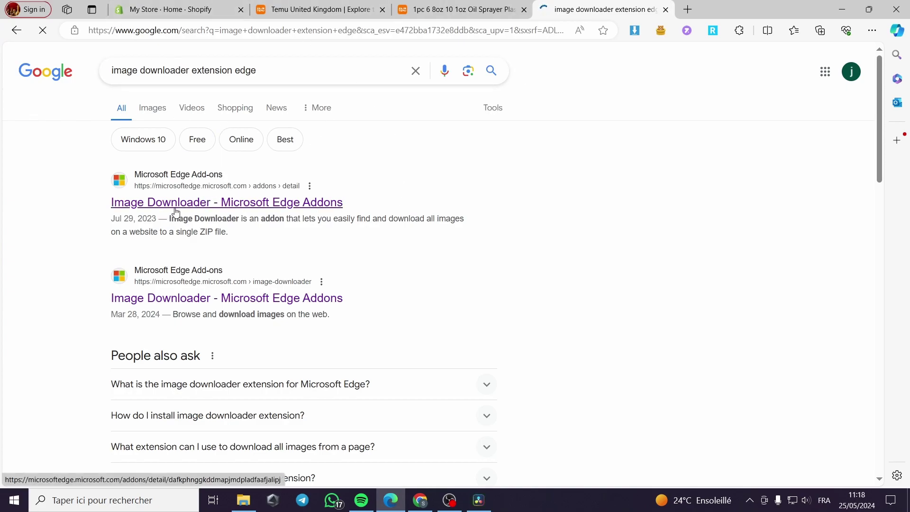
click(304, 205)
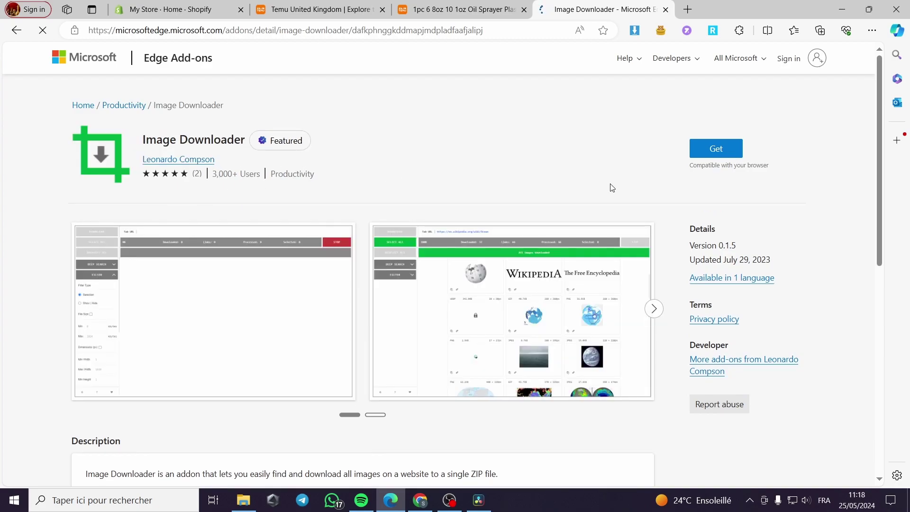
scroll(196, 148, down, 6)
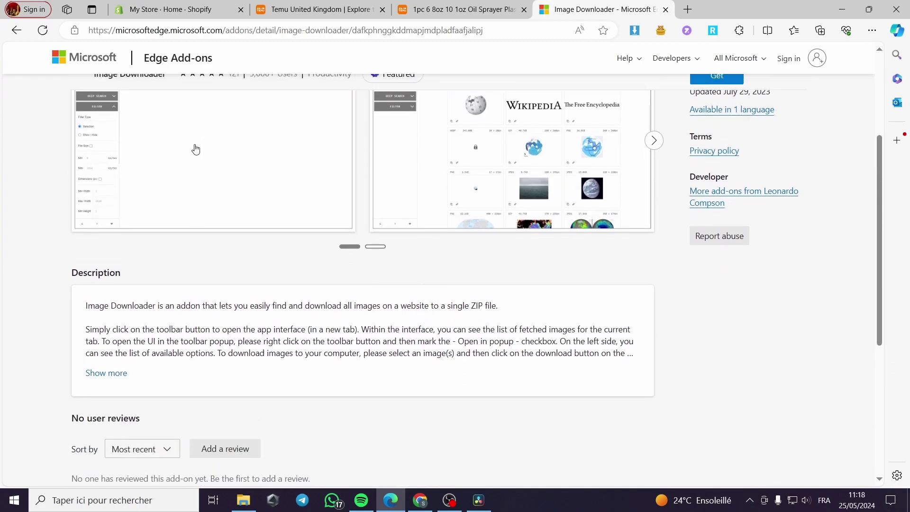
click(11, 30)
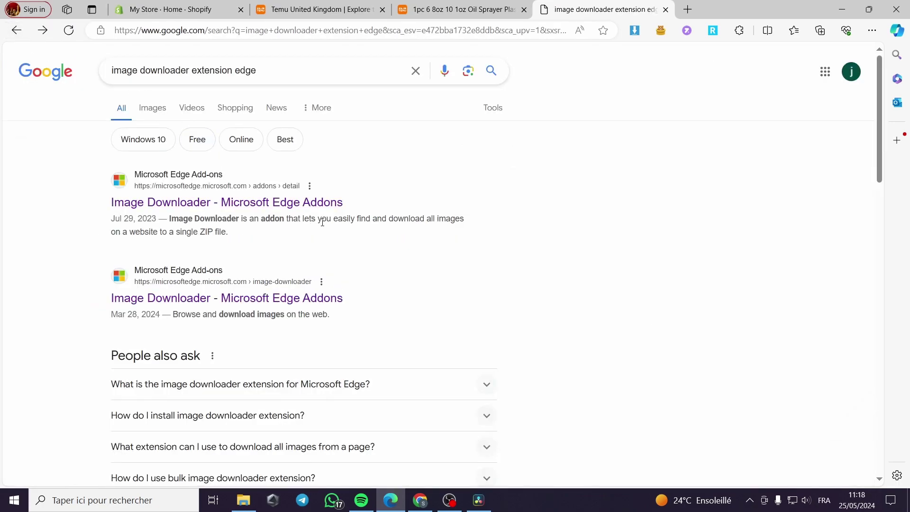
- Open the Edge Add-ons page for MaliTool's Image Downloader and check that the installed extension launches
scroll(322, 222, down, 1)
click(304, 238)
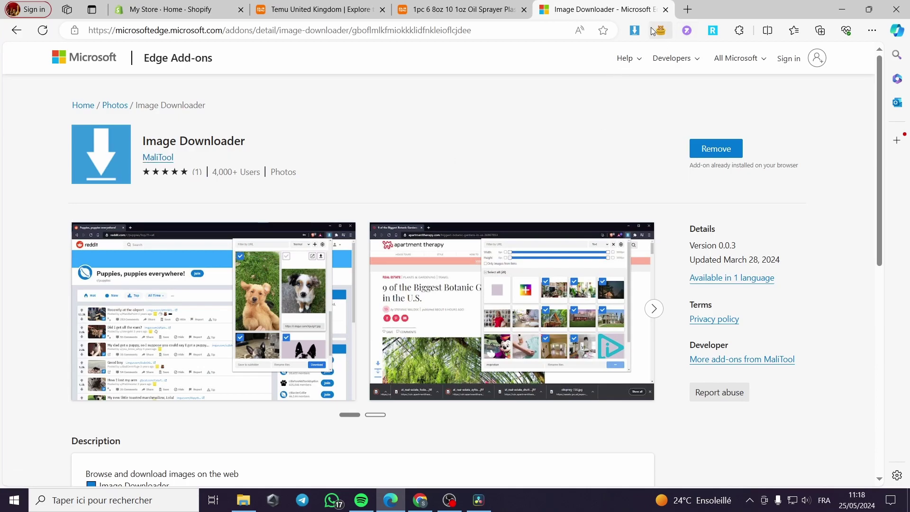
click(634, 32)
click(635, 32)
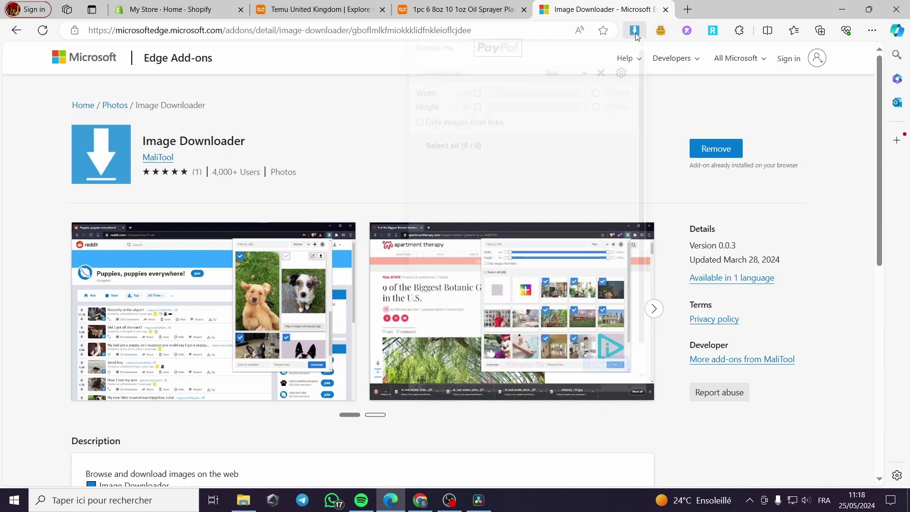
- Launch Image Downloader on the Temu oil sprayer listing and select the first three product photos, skipping the site icons
click(466, 10)
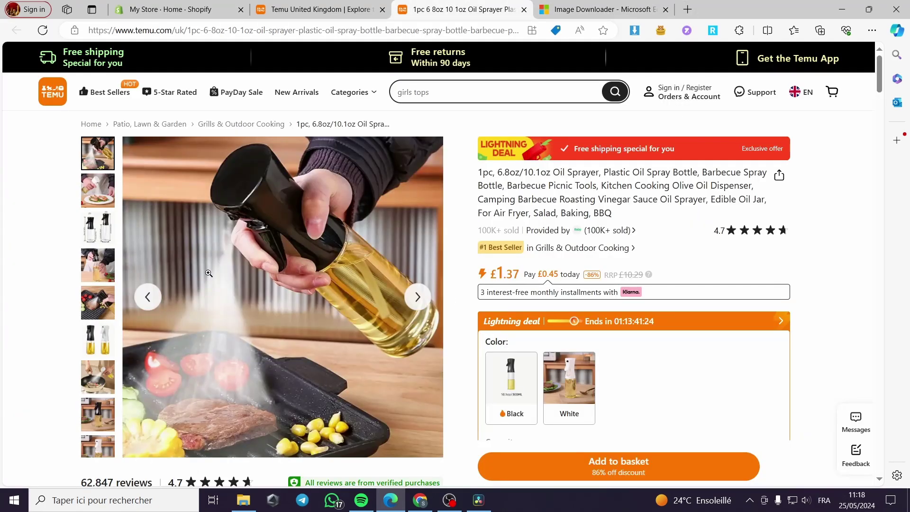
click(635, 31)
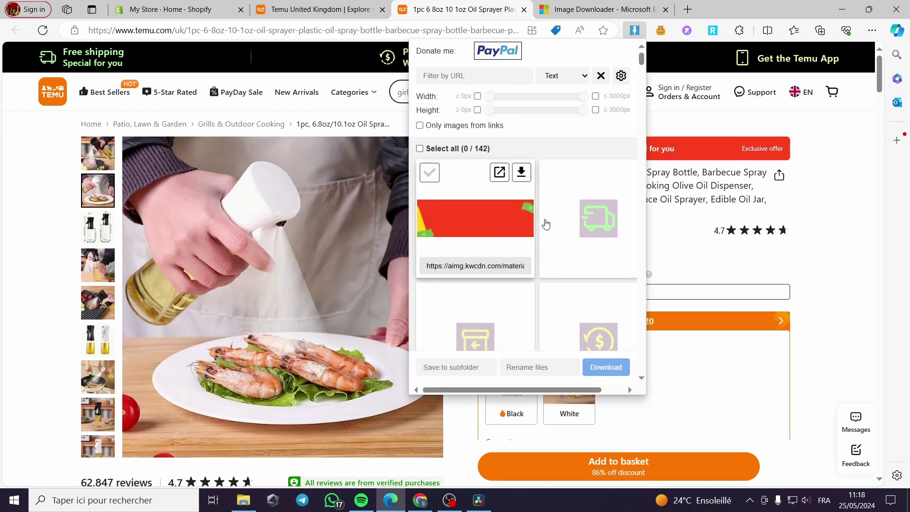
scroll(545, 223, down, 5)
scroll(557, 219, down, 3)
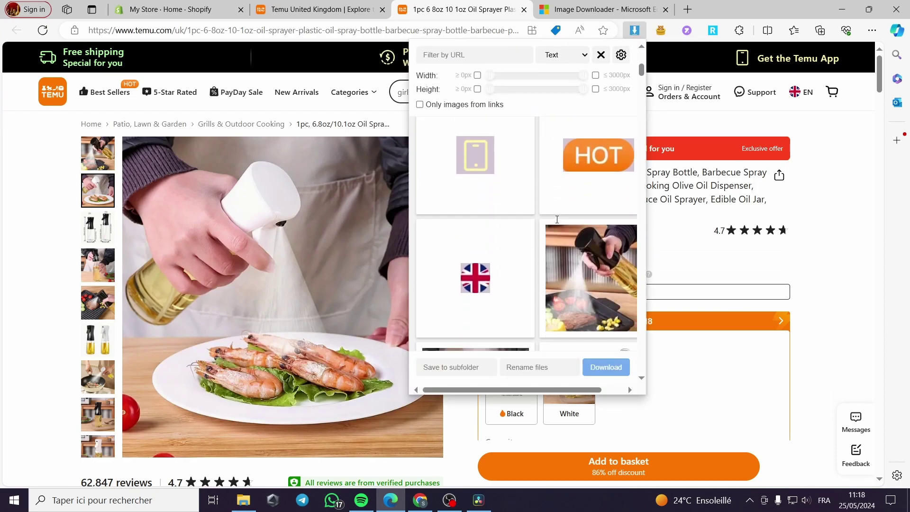
click(553, 187)
scroll(474, 213, down, 2)
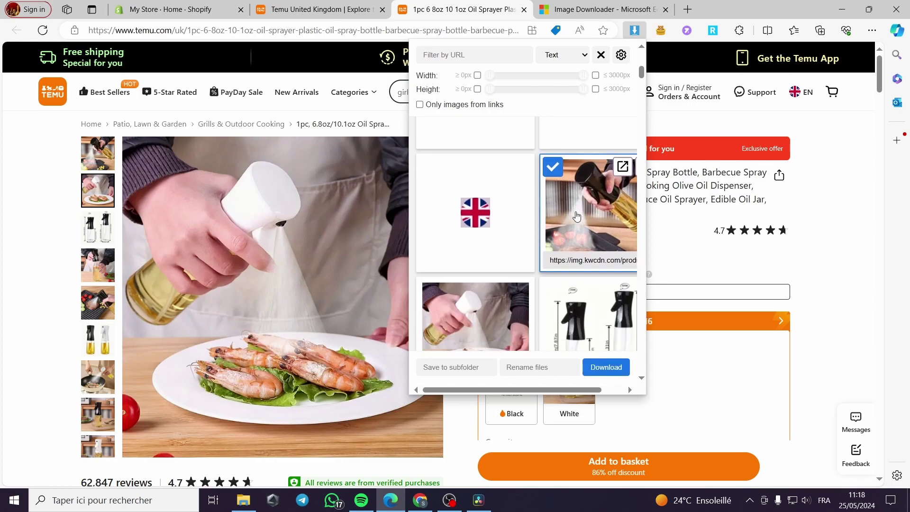
click(430, 191)
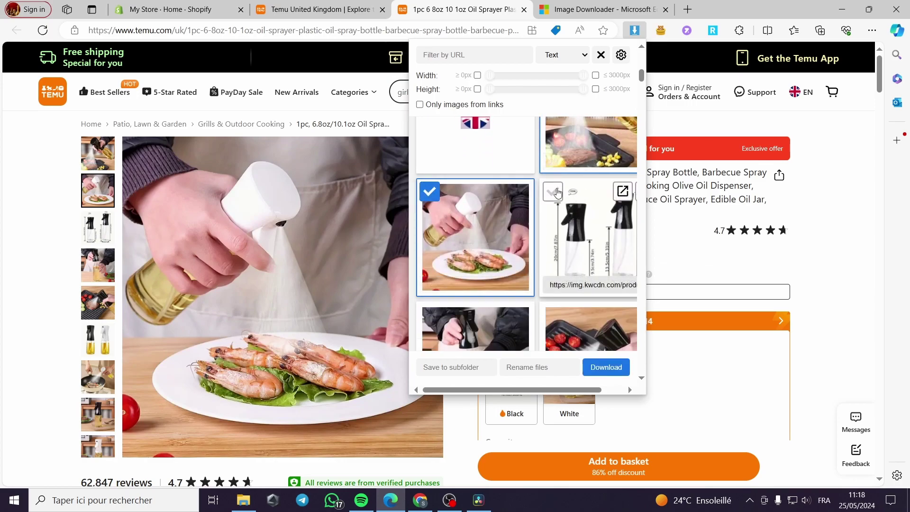
click(551, 188)
- Add the next six product photos to the selection, from the bottle being handled through the black and white sprayers on the table
scroll(492, 207, down, 2)
click(430, 195)
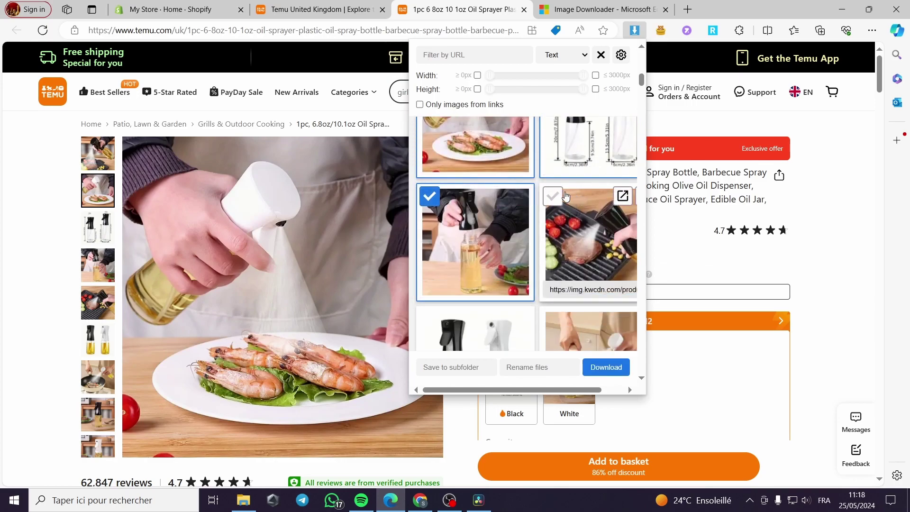
click(554, 196)
scroll(554, 204, down, 2)
click(430, 196)
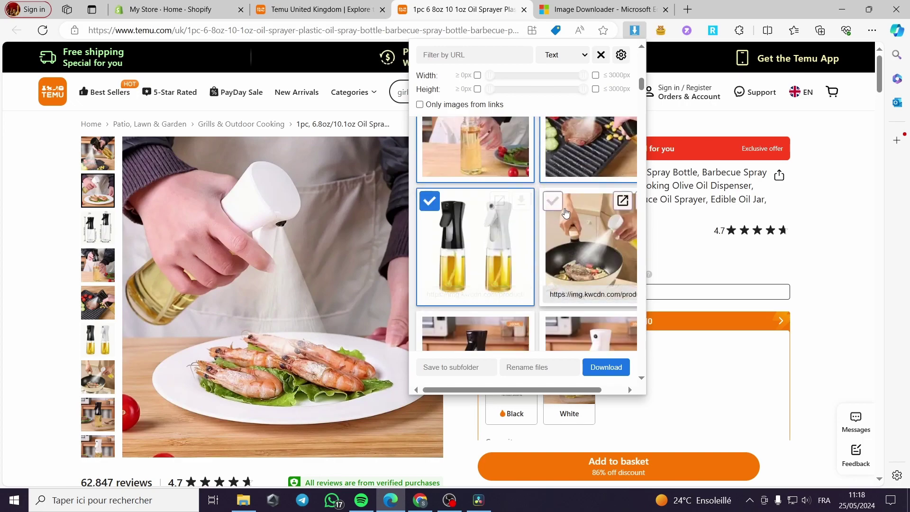
click(552, 199)
scroll(553, 204, down, 2)
click(430, 151)
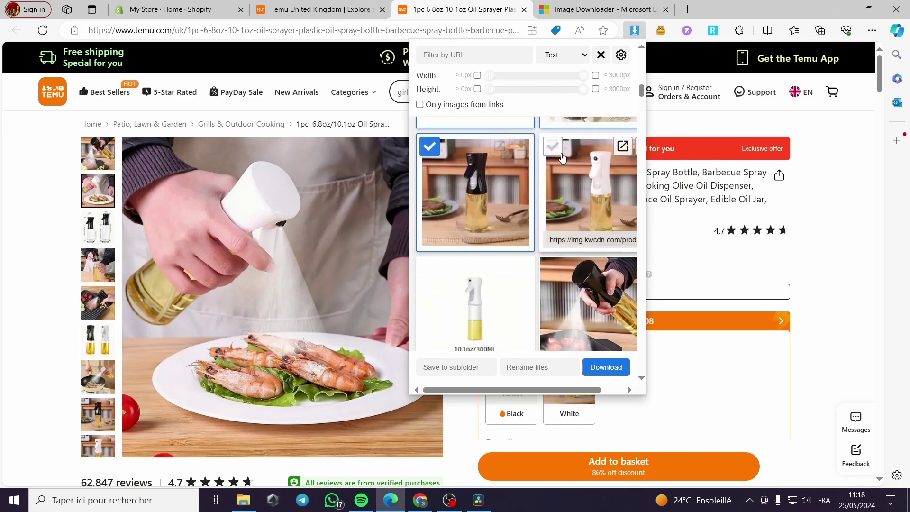
click(553, 150)
- Select the remaining oil sprayer images, including the white 10.1oz/300ML variant, and download all selected images
scroll(555, 217, down, 2)
click(553, 214)
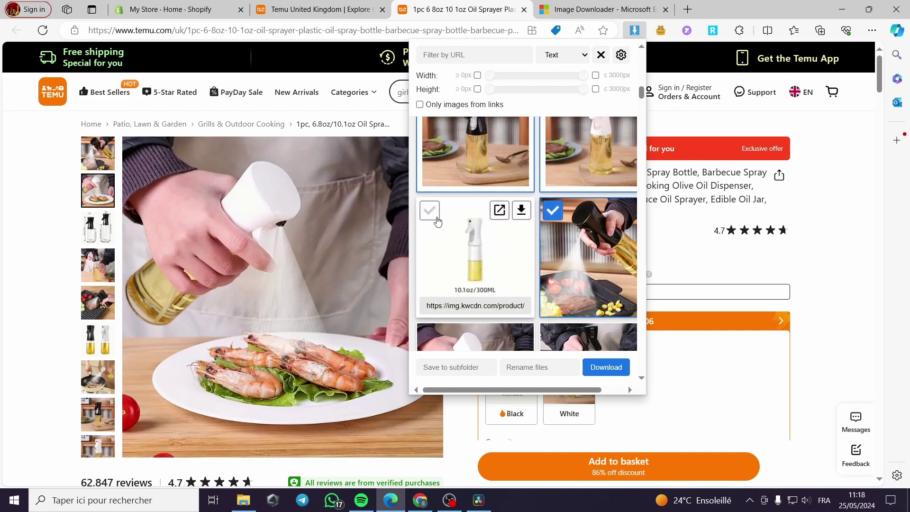
click(431, 214)
scroll(431, 214, down, 2)
click(429, 217)
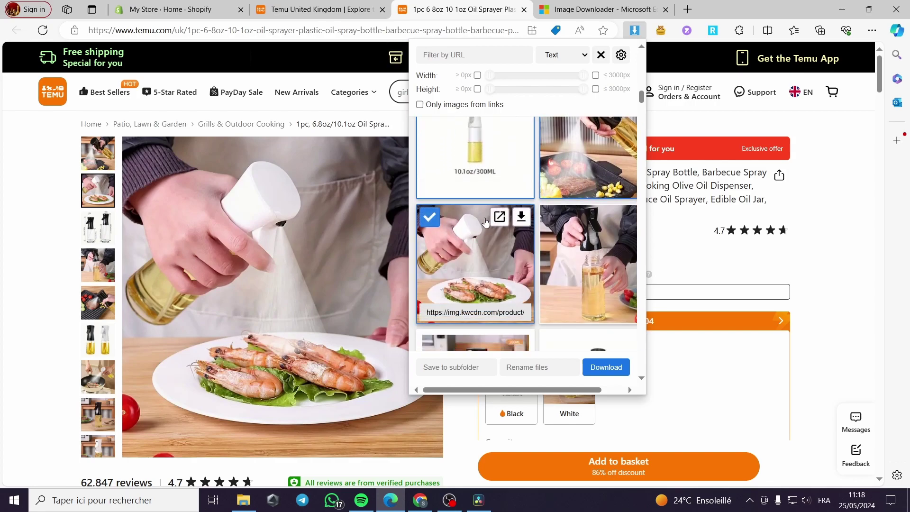
click(578, 228)
scroll(558, 220, down, 3)
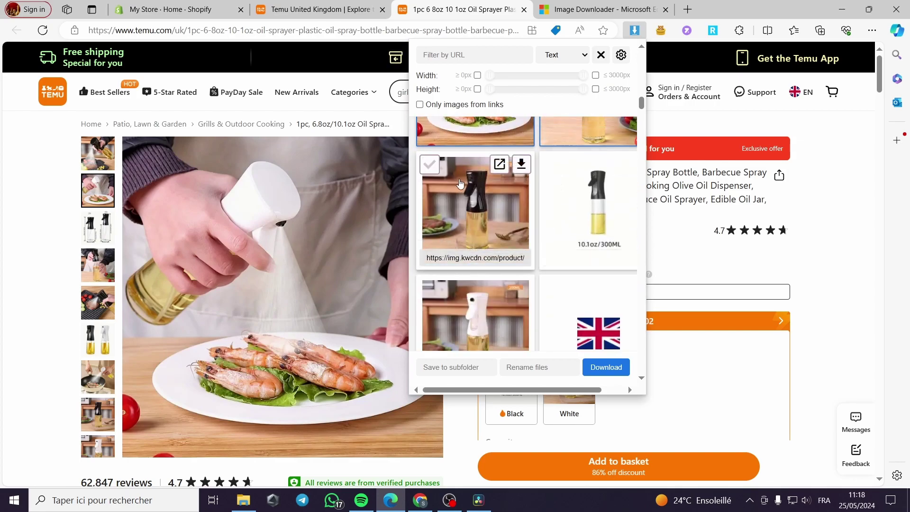
scroll(538, 184, down, 1)
click(430, 227)
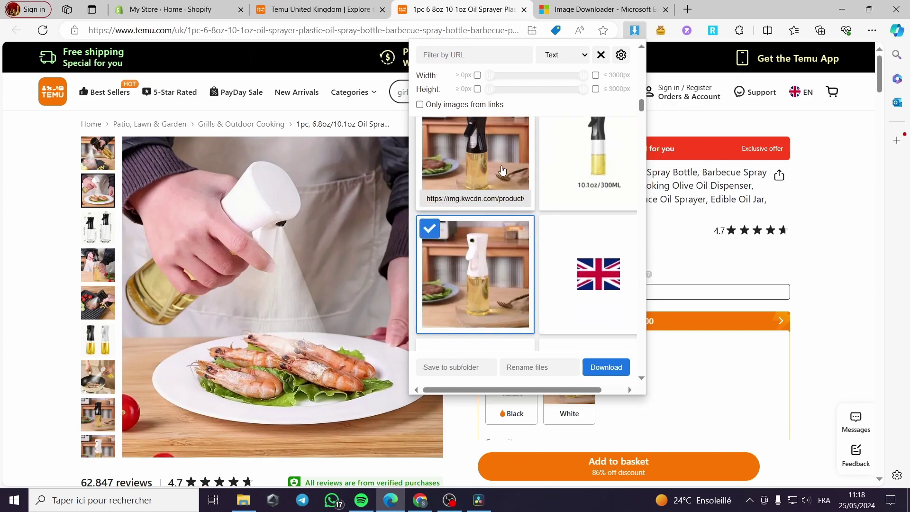
scroll(441, 169, up, 1)
click(440, 170)
click(606, 367)
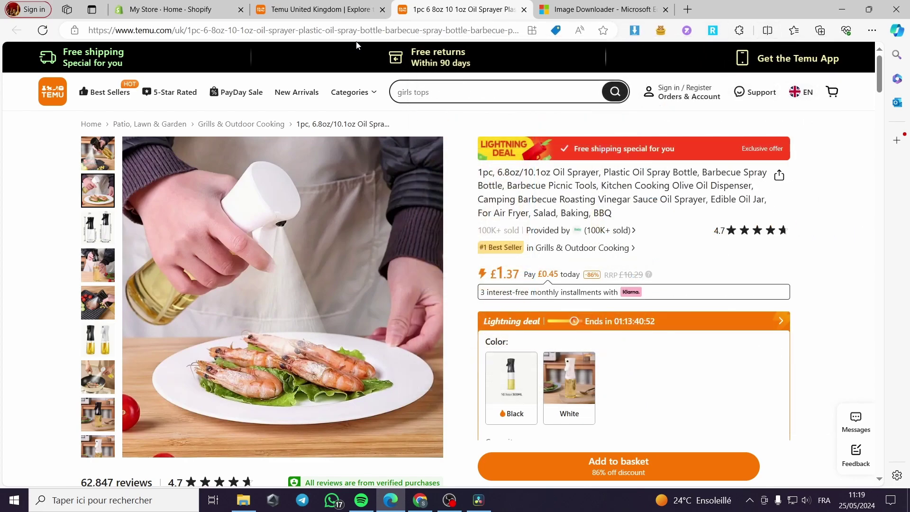
- Switch to the Shopify admin, review the store's product list, and start adding a new product
click(178, 9)
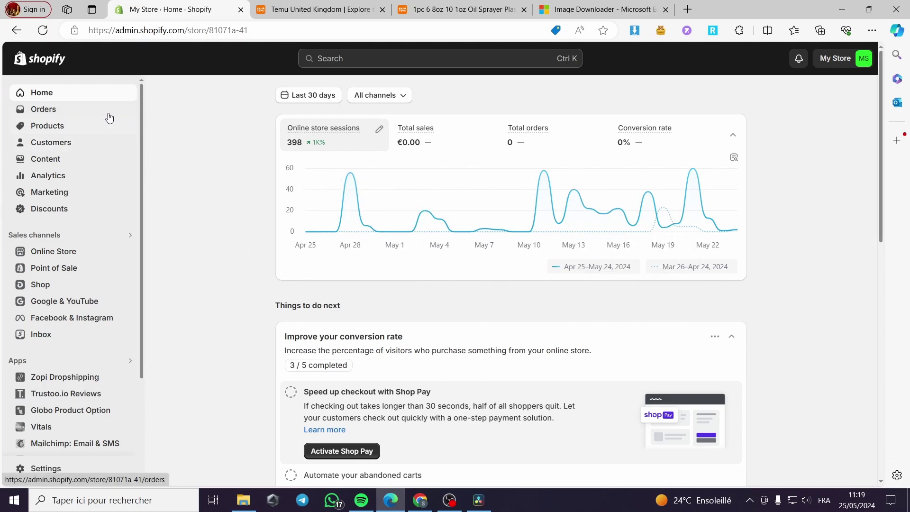
click(48, 130)
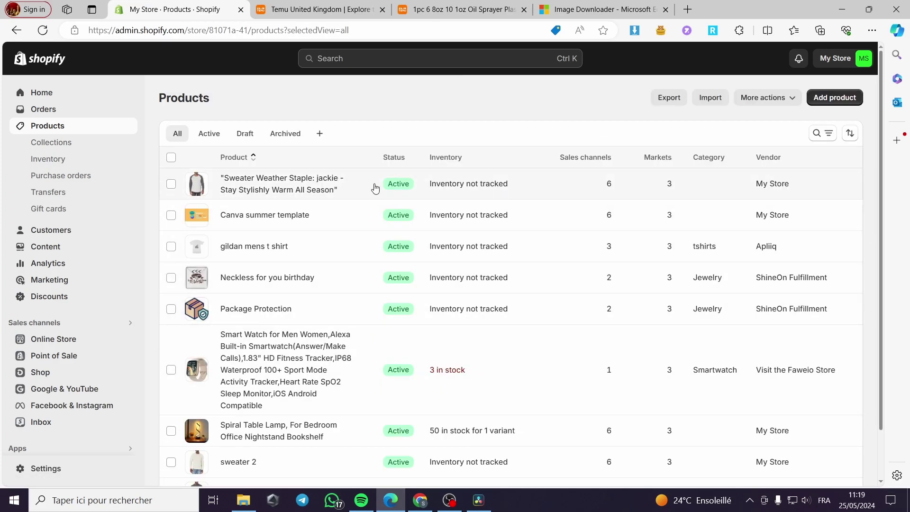
scroll(396, 180, down, 2)
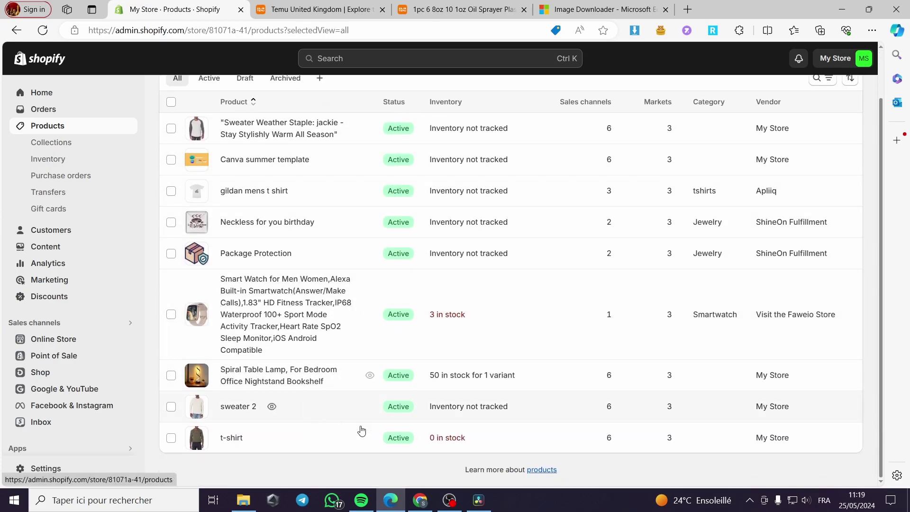
scroll(508, 299, up, 2)
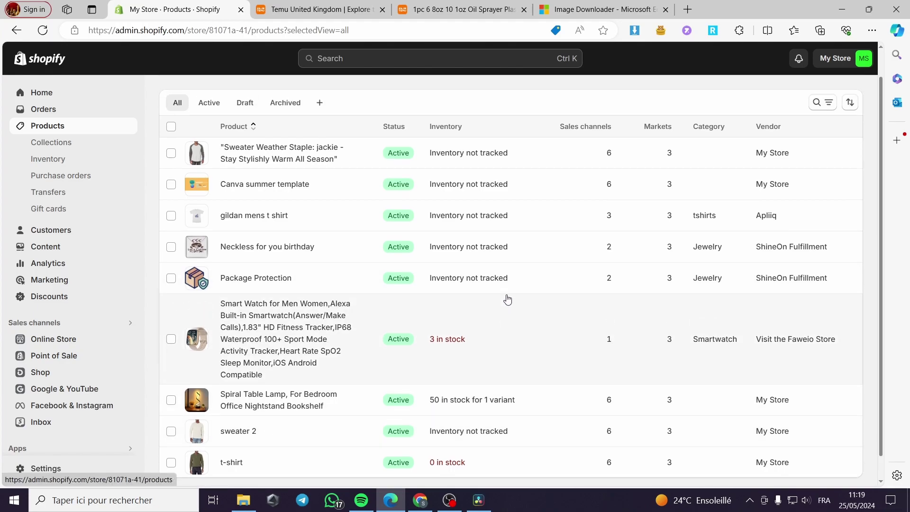
click(835, 97)
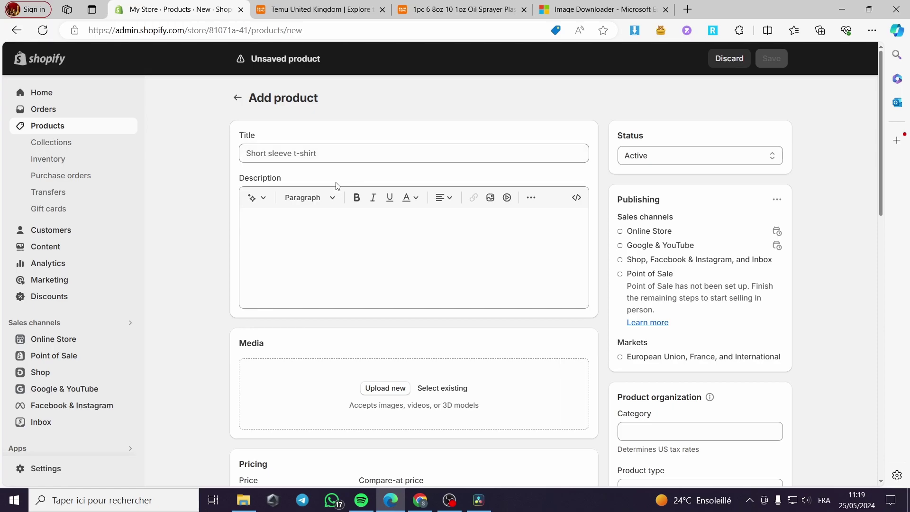
- Copy "Oil Sprayer" from the Temu listing's title and paste it as the new Shopify product's title
click(459, 9)
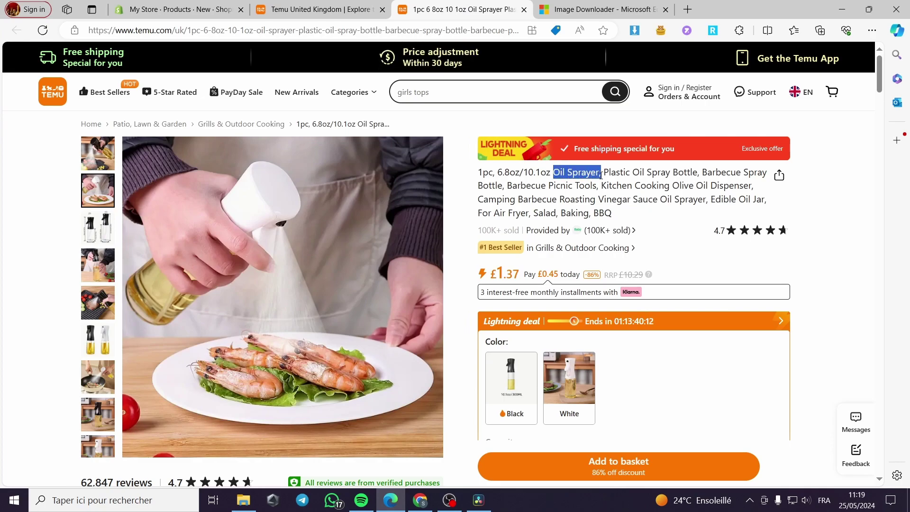
click(322, 9)
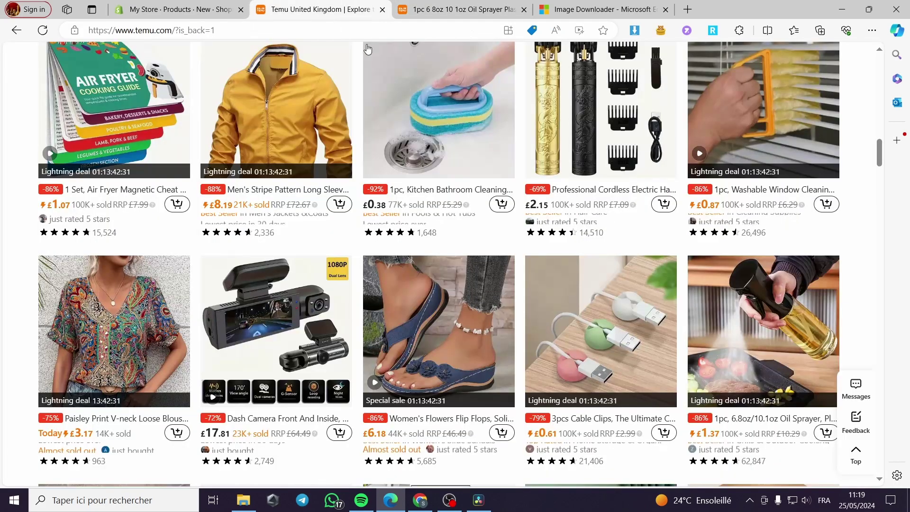
click(459, 9)
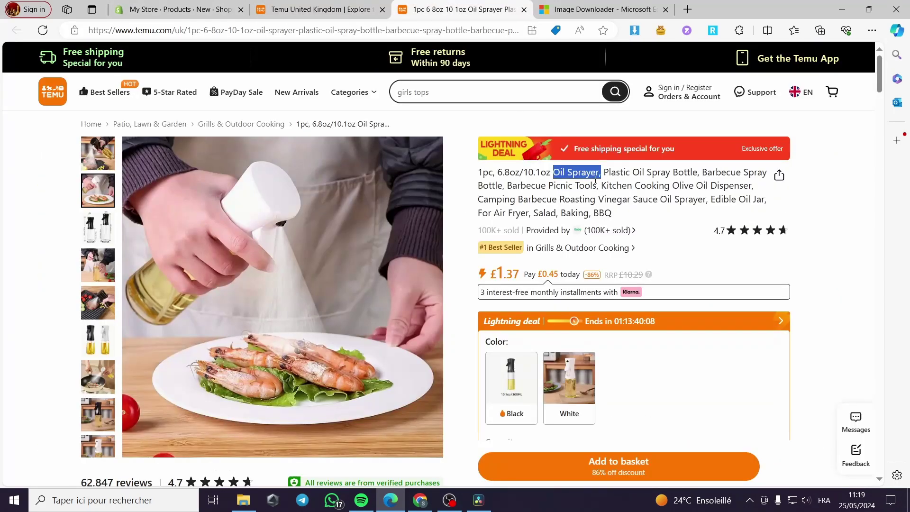
drag(554, 172, 597, 173)
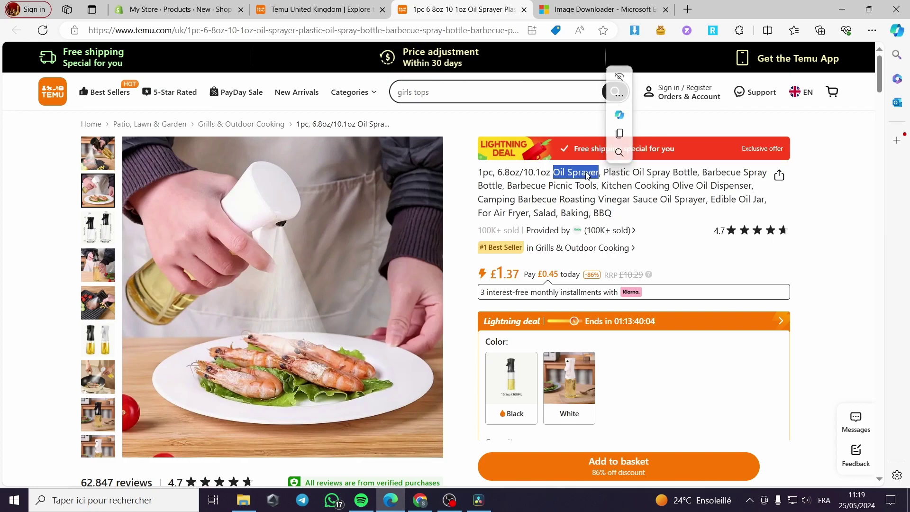
right_click(555, 172)
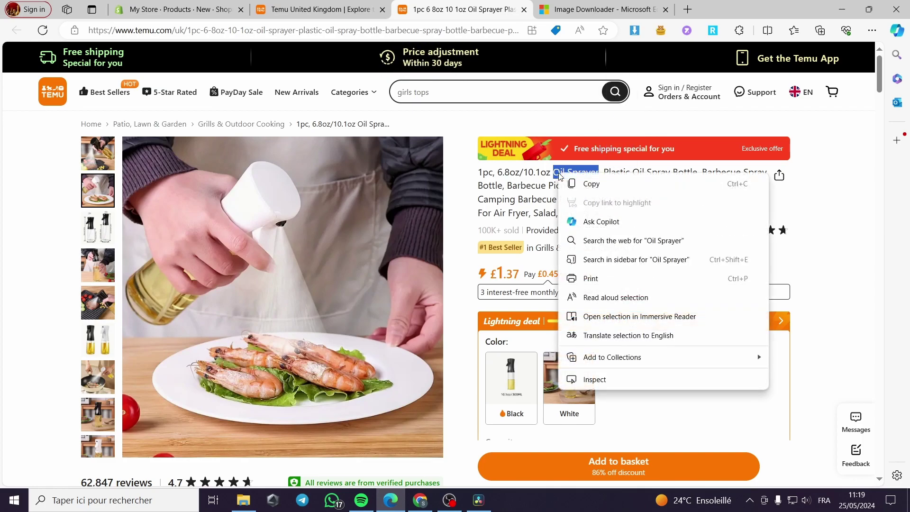
click(597, 183)
click(180, 9)
click(305, 153)
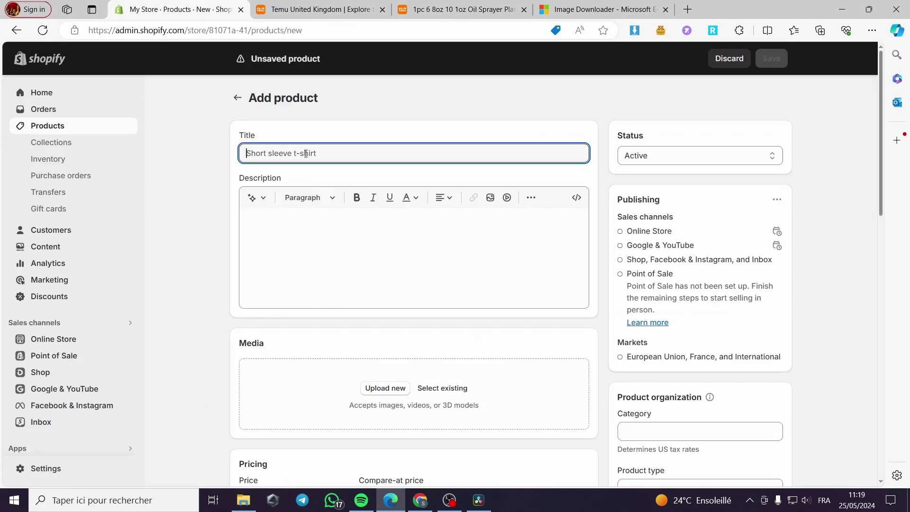
key(ctrl+v)
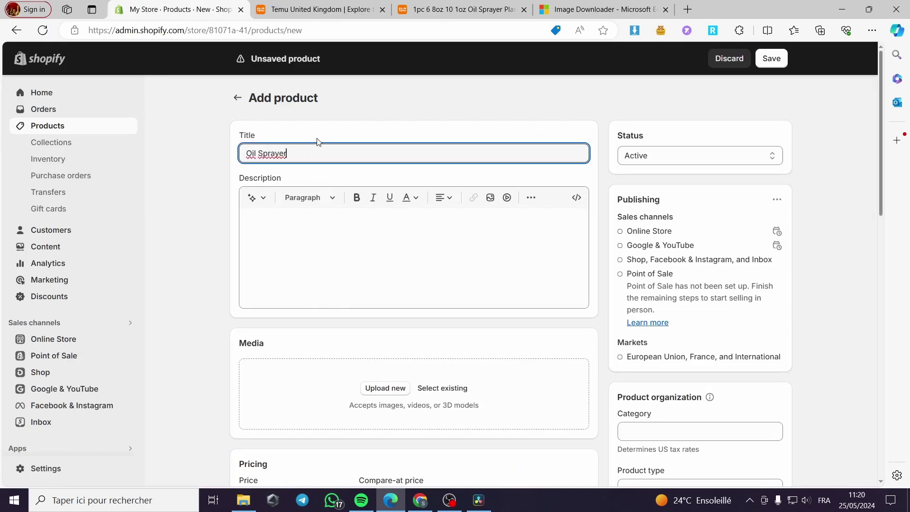
- Copy "Barbecue" from the Temu listing's title and expand the Shopify product title to "The best Oil Sprayer for your Barbecues."
click(448, 9)
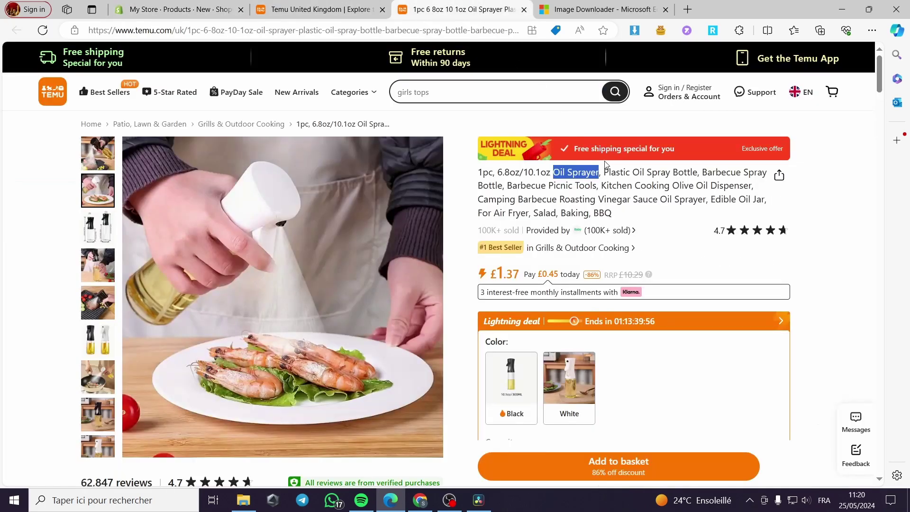
drag(702, 172, 730, 173)
right_click(729, 173)
click(730, 182)
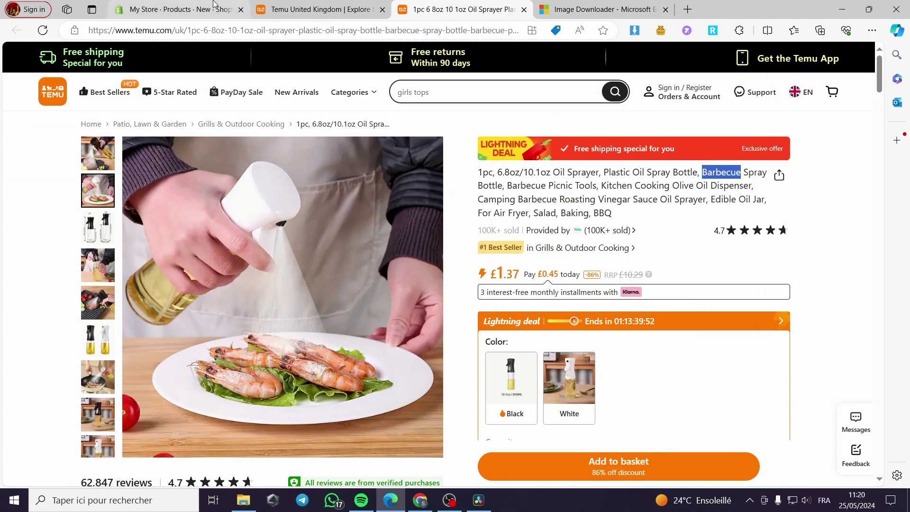
click(180, 9)
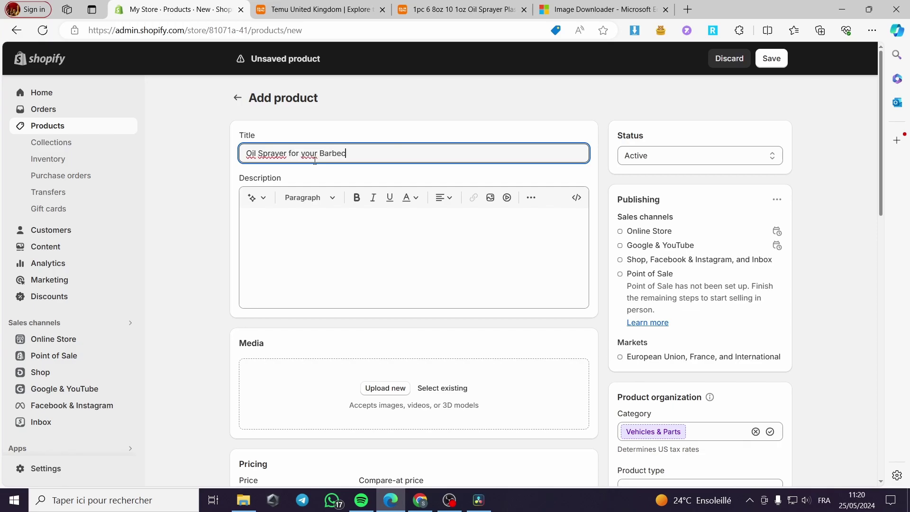
click(465, 6)
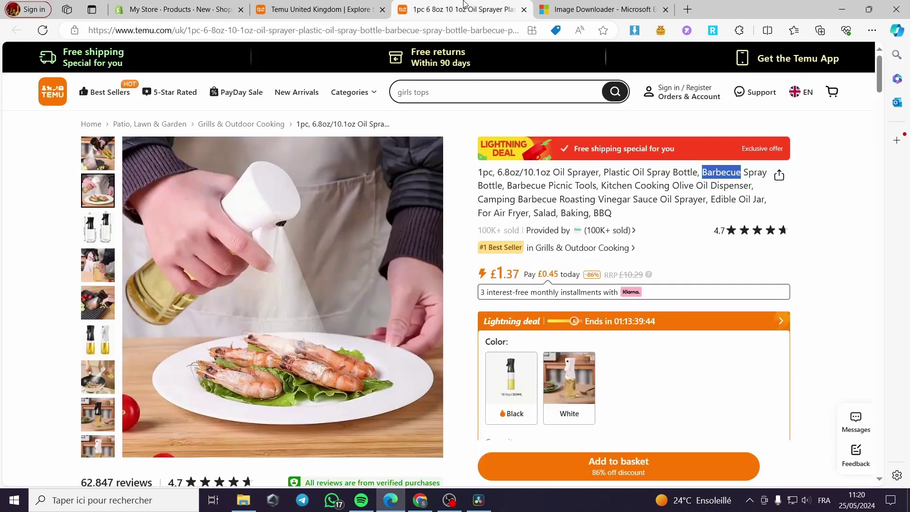
click(180, 9)
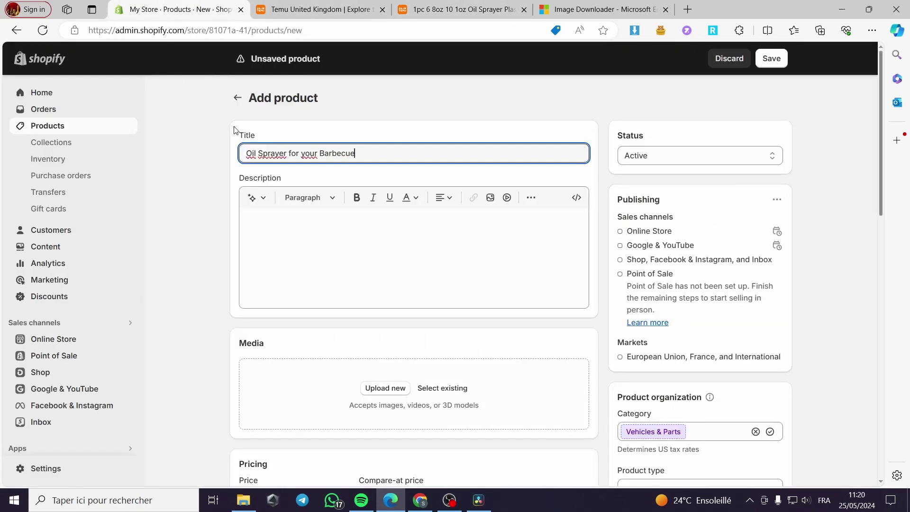
text(s.)
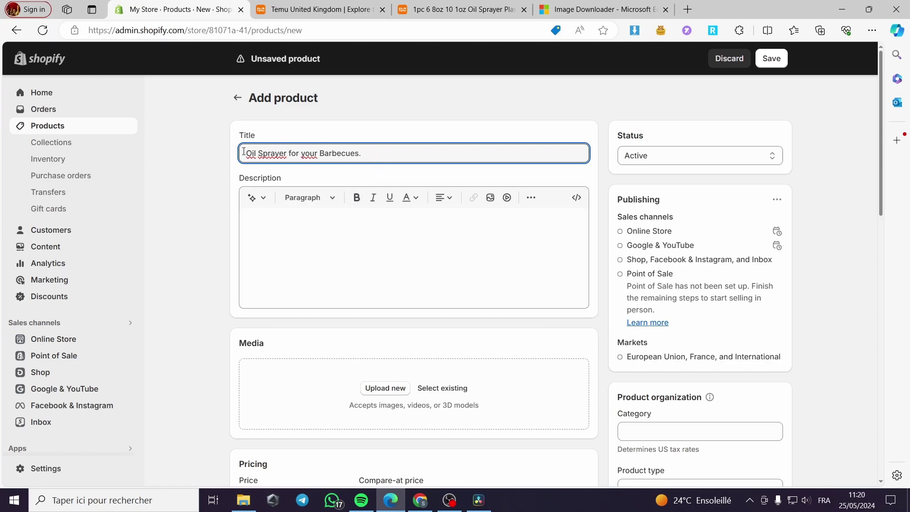
text(The best)
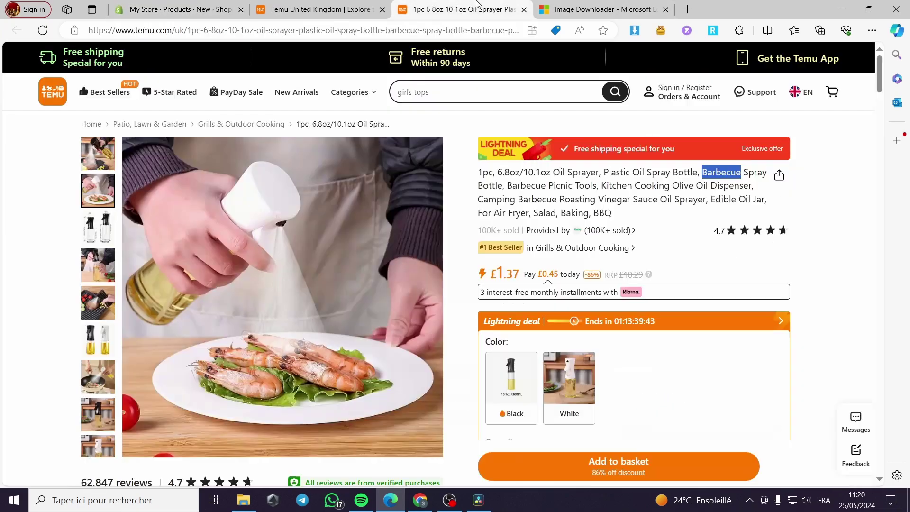
- Check the Temu listing's capacity options and shipping details, and return to the new product form in Shopify
click(501, 9)
scroll(642, 210, down, 7)
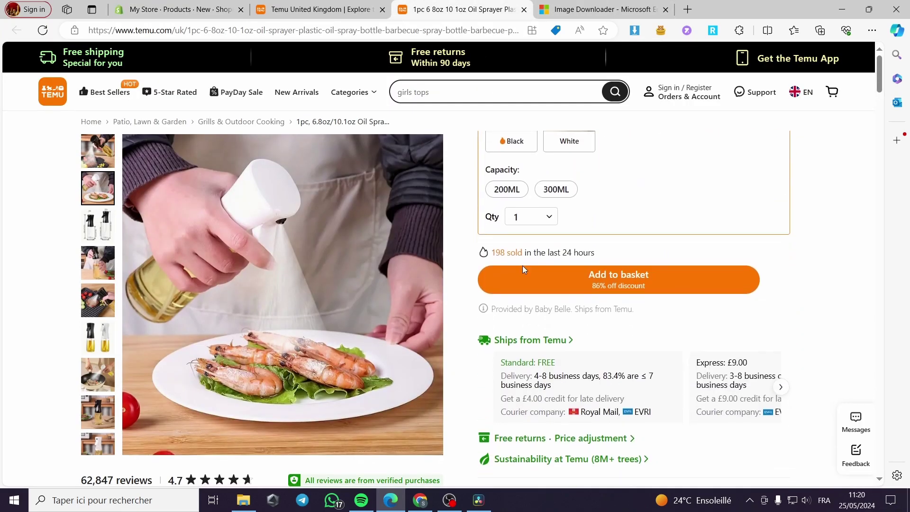
scroll(554, 275, up, 3)
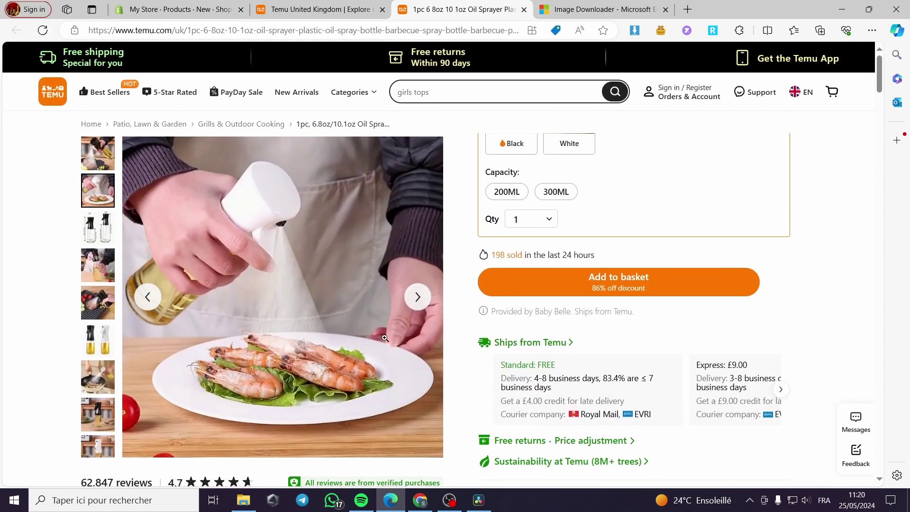
click(251, 6)
click(239, 6)
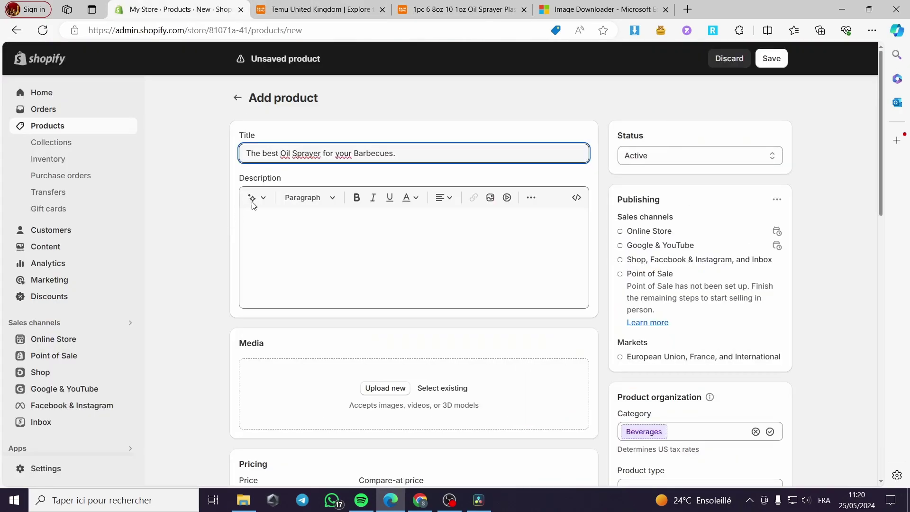
- Generate an AI product description from the keyword "Oil Sprayer" with the Expert tone
click(263, 204)
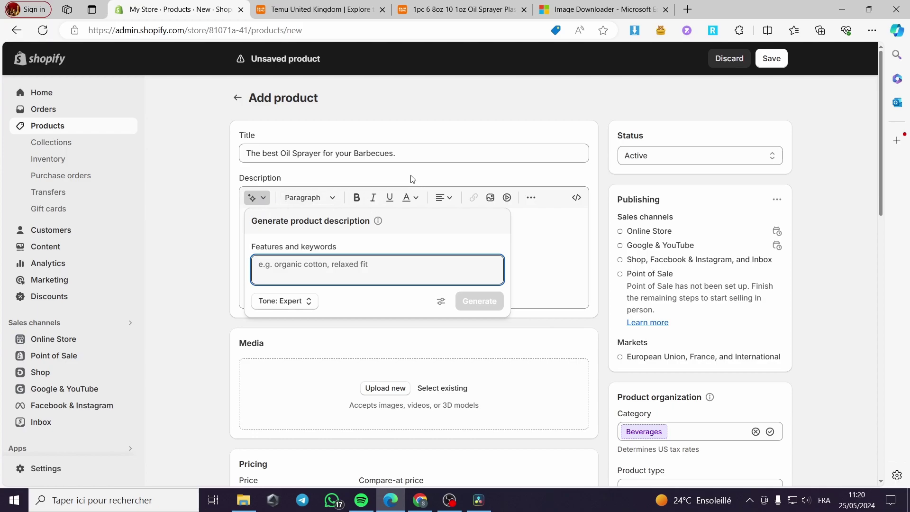
mouse_move(282, 154)
mouse_down()
mouse_move(394, 154)
mouse_move(322, 153)
mouse_up()
click(253, 201)
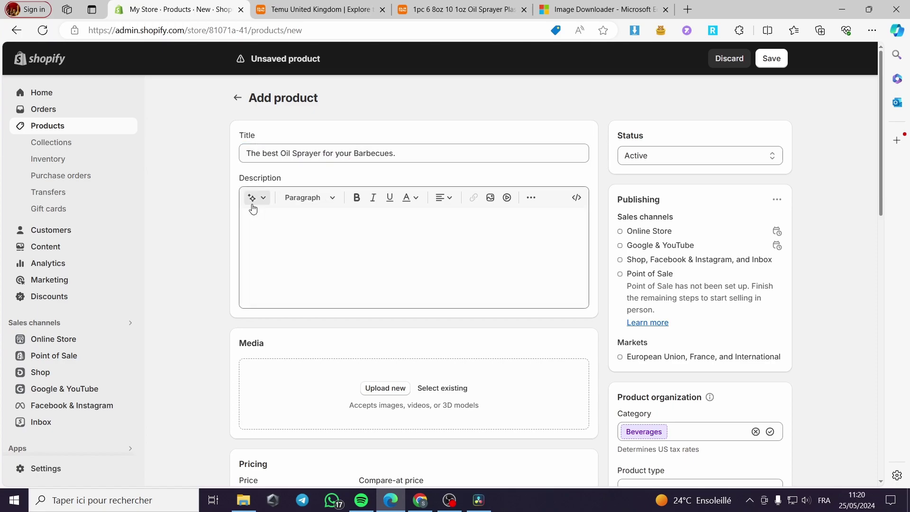
key(ctrl+v)
click(478, 302)
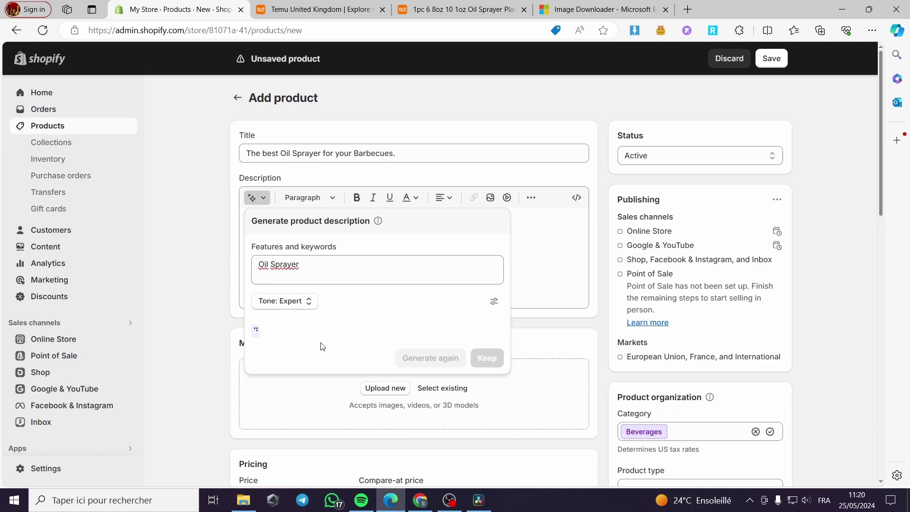
- Copy the whole generated text and paste it into the product's description
drag(260, 330, 334, 385)
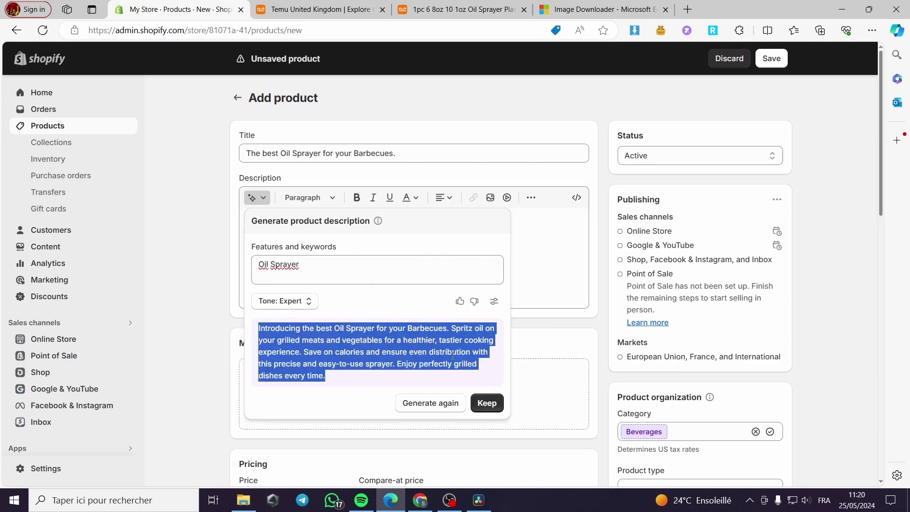
click(545, 266)
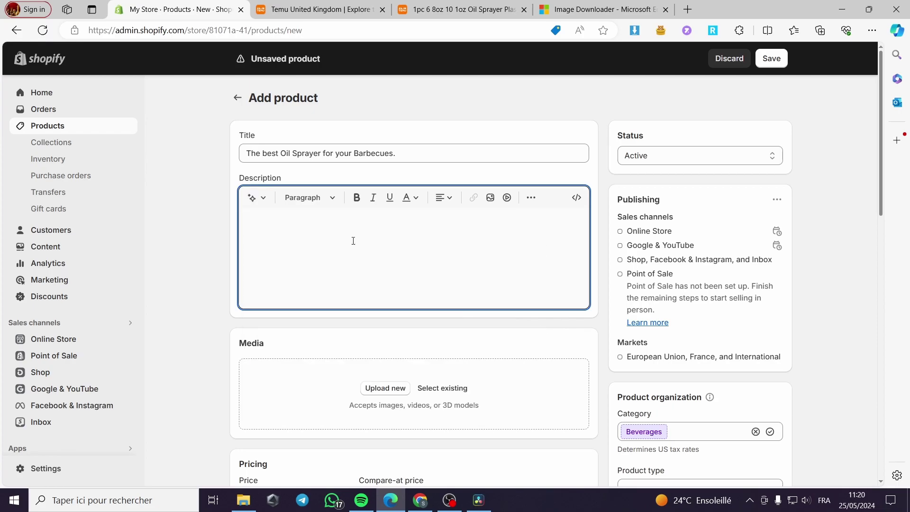
key(ctrl+v)
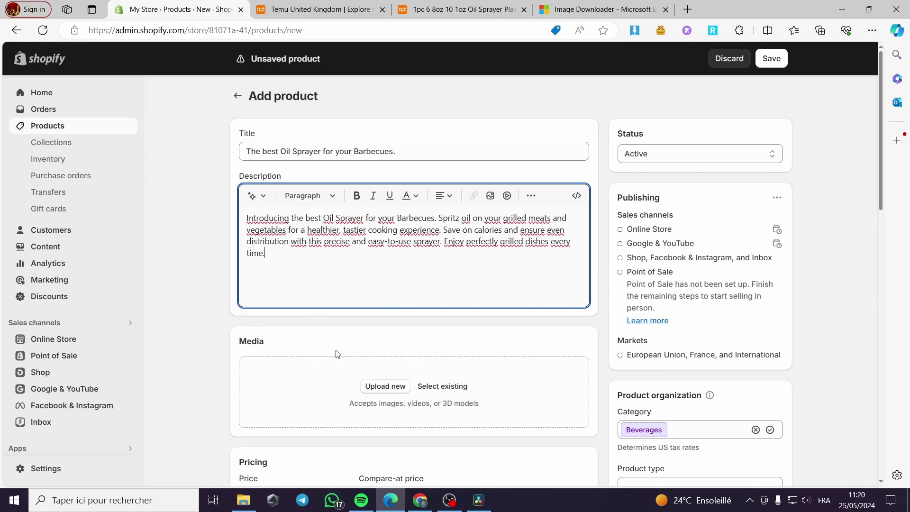
- Upload all of today's oil sprayer WEBP images from the Téléchargements folder to the product's media
scroll(337, 352, down, 1)
click(386, 329)
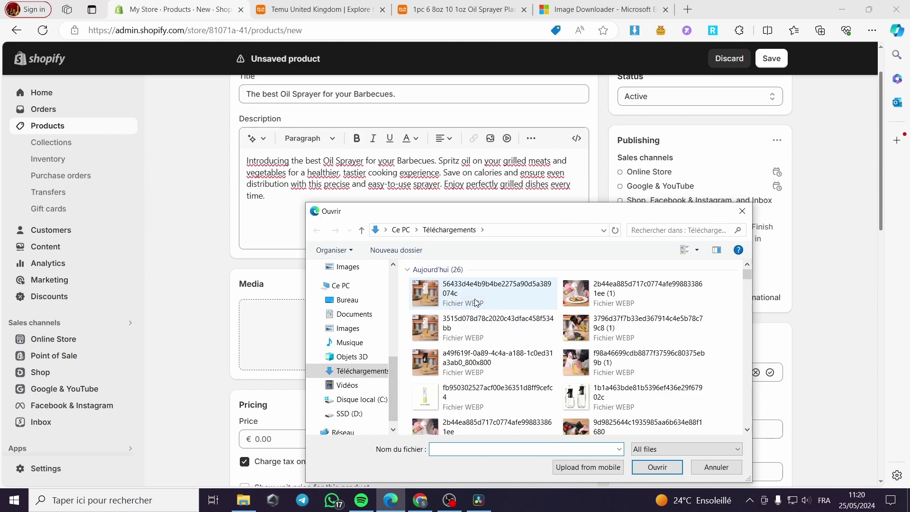
scroll(460, 327, down, 2)
scroll(506, 401, down, 2)
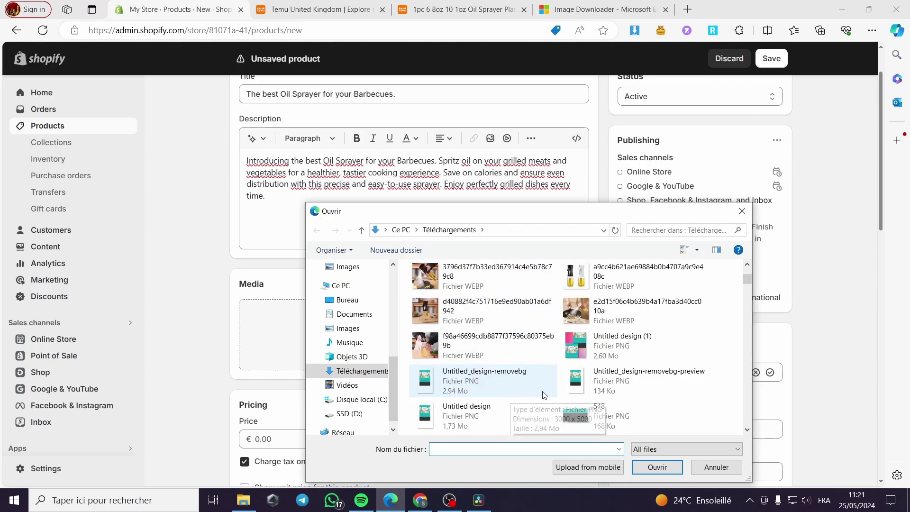
click(476, 339)
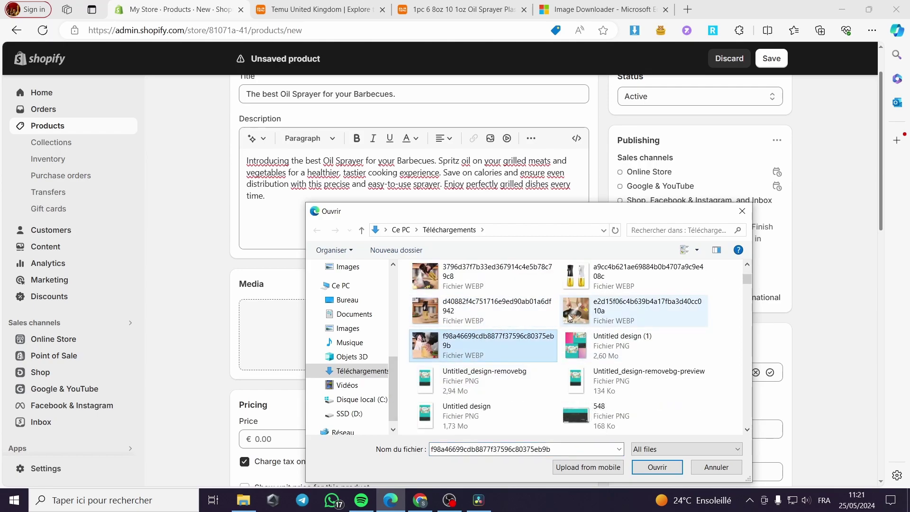
ctrl+click(569, 318)
ctrl+click(502, 310)
ctrl+click(494, 278)
ctrl+click(617, 278)
scroll(551, 332, up, 2)
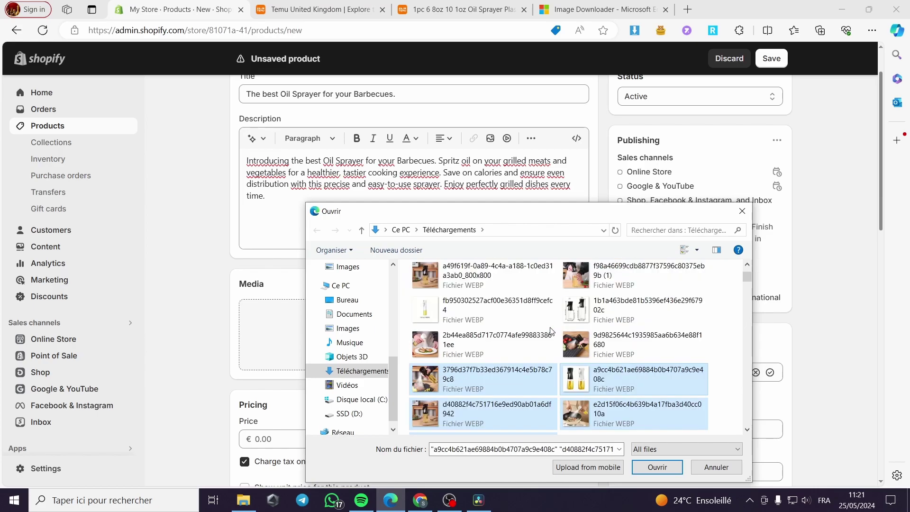
ctrl+click(551, 332)
ctrl+click(572, 344)
ctrl+click(571, 311)
ctrl+click(545, 311)
ctrl+click(545, 278)
ctrl+click(590, 275)
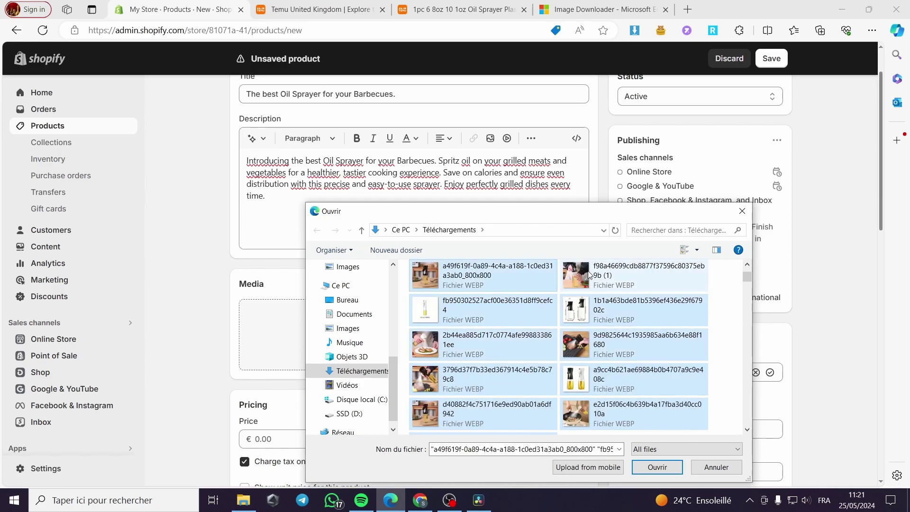
ctrl+click(589, 275)
scroll(590, 275, up, 2)
ctrl+click(593, 327)
ctrl+click(520, 325)
ctrl+click(498, 290)
ctrl+click(600, 288)
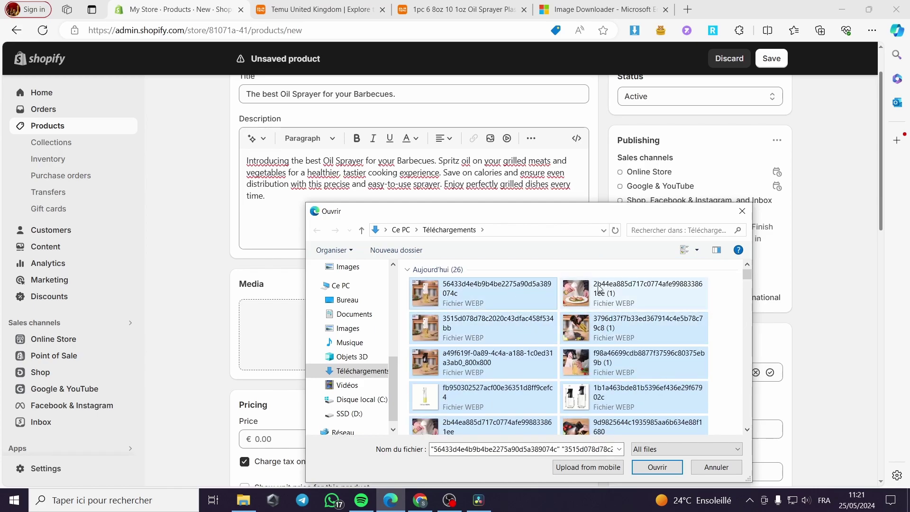
click(652, 467)
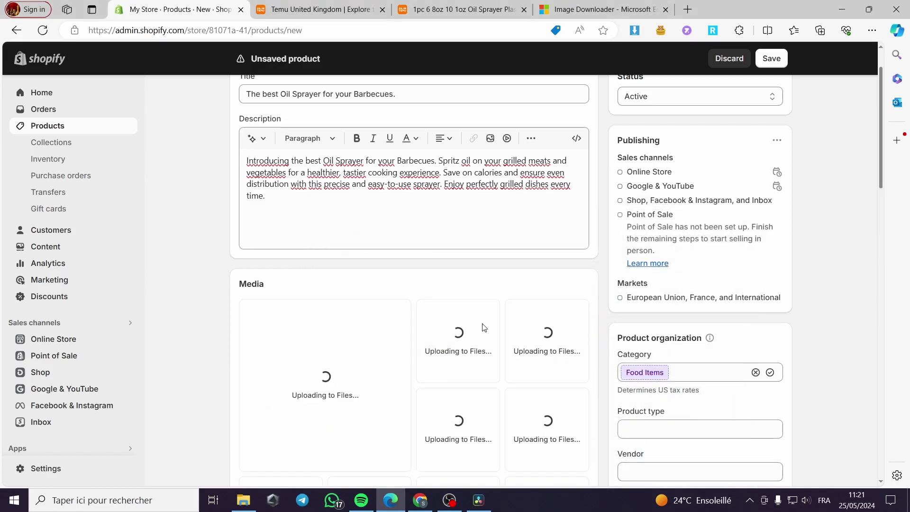
- Switch to the Temu listing and check the oil sprayer's price
scroll(365, 294, down, 1)
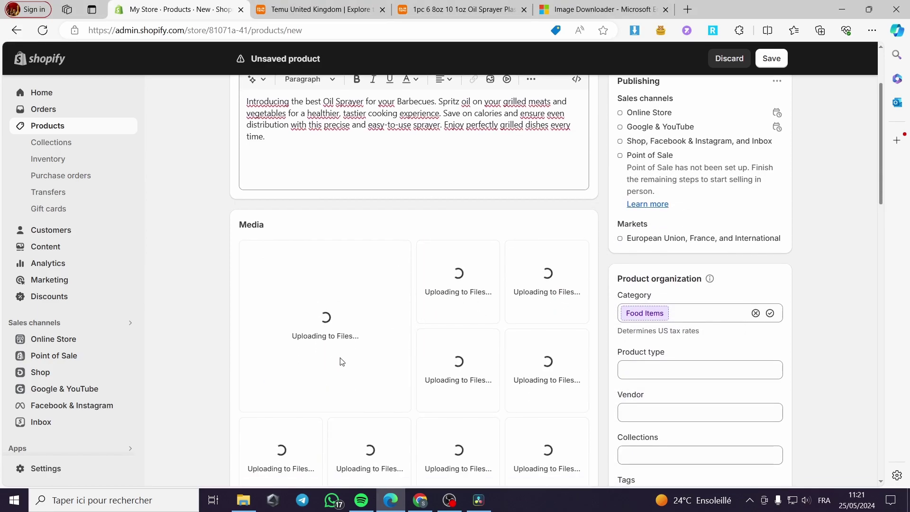
scroll(451, 345, down, 5)
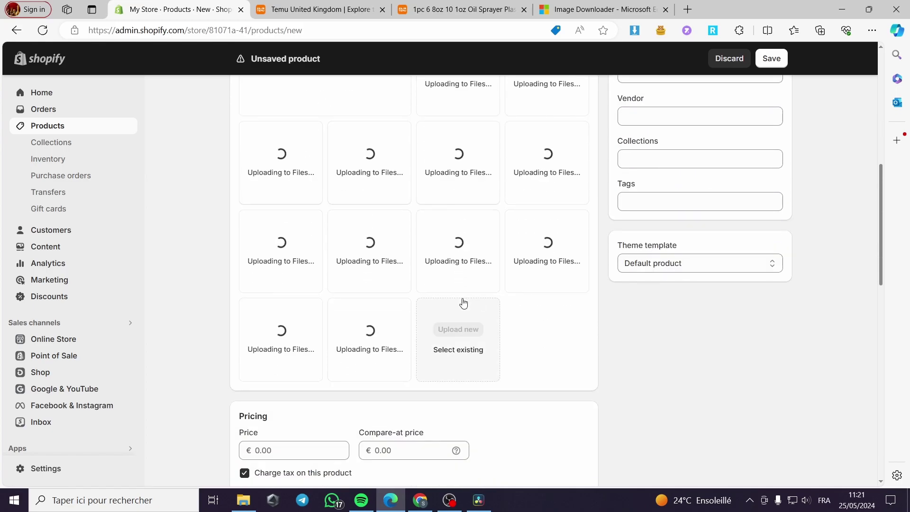
scroll(464, 303, down, 2)
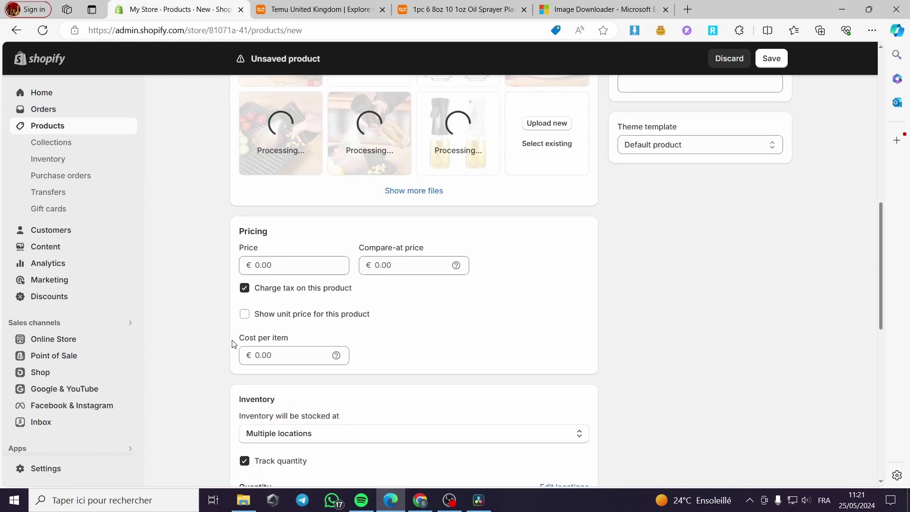
click(448, 7)
scroll(538, 336, down, 1)
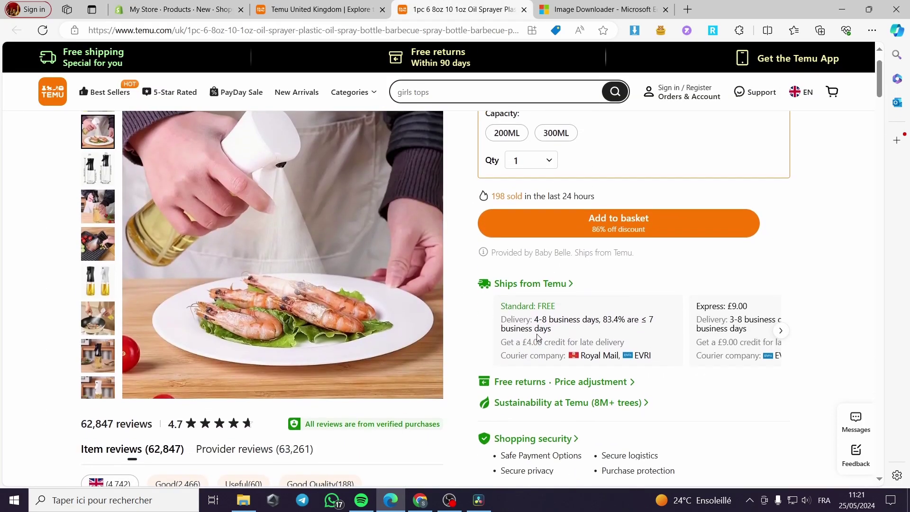
scroll(538, 335, up, 5)
scroll(559, 328, up, 1)
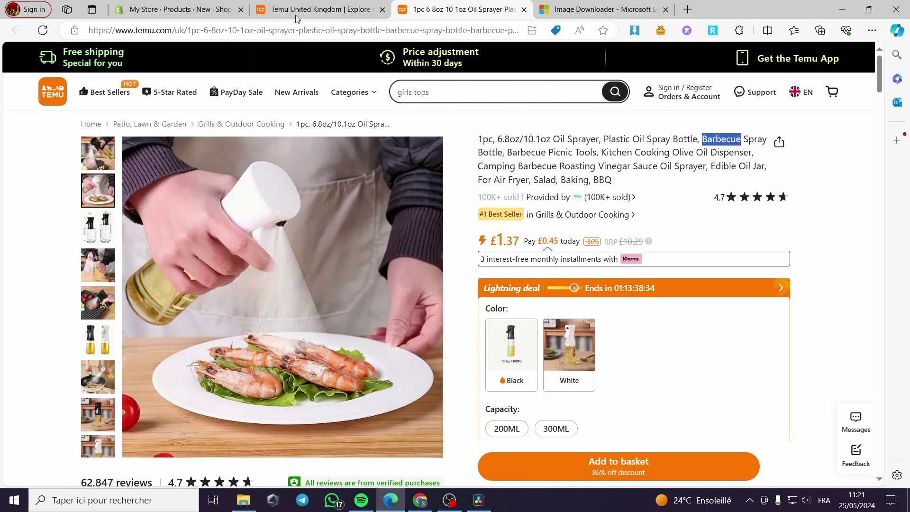
- Return to the Shopify product form and set the price to €15.00 and the compare-at price to €20.00
click(180, 9)
click(267, 264)
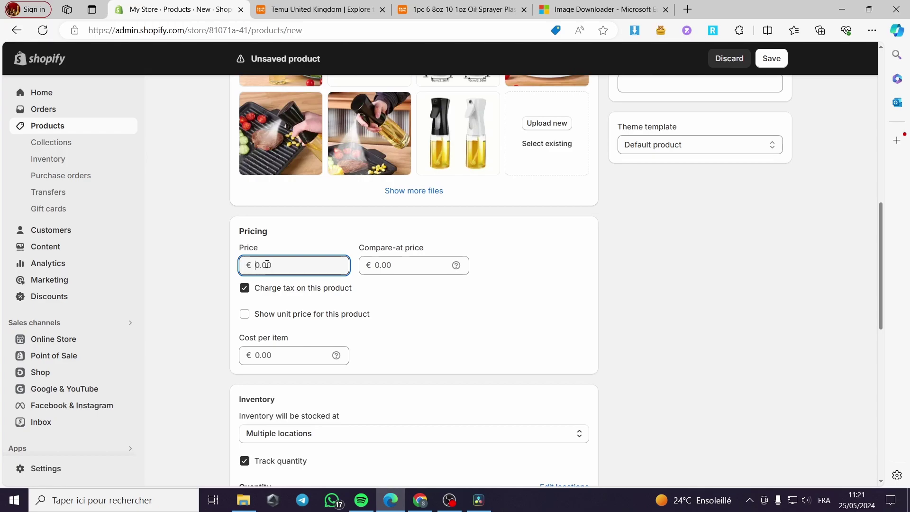
text(15)
click(402, 271)
text(20)
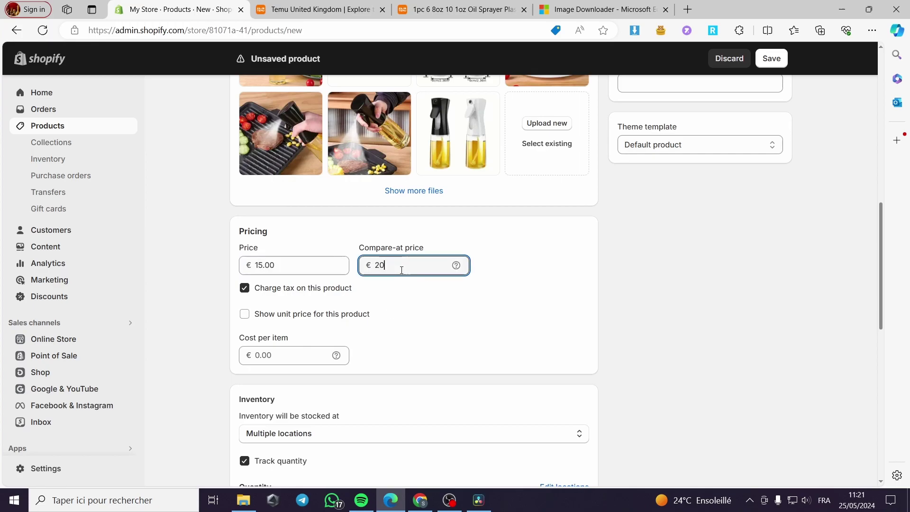
click(413, 297)
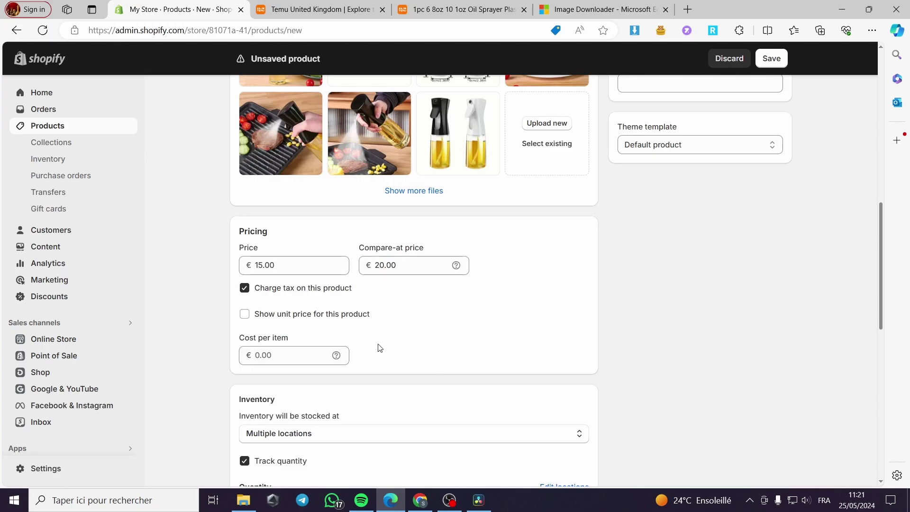
- Review the fulfillment services and locations where the product's inventory can be stocked
scroll(378, 347, down, 1)
scroll(395, 313, down, 1)
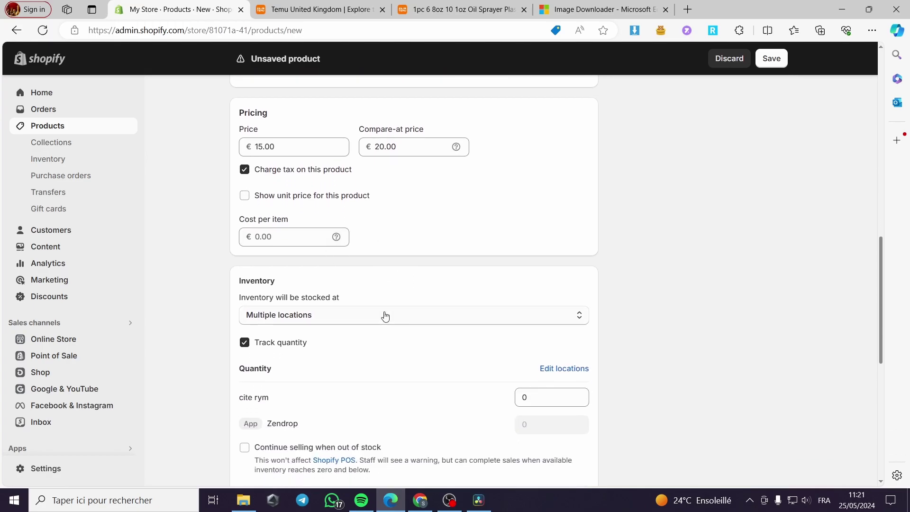
click(357, 320)
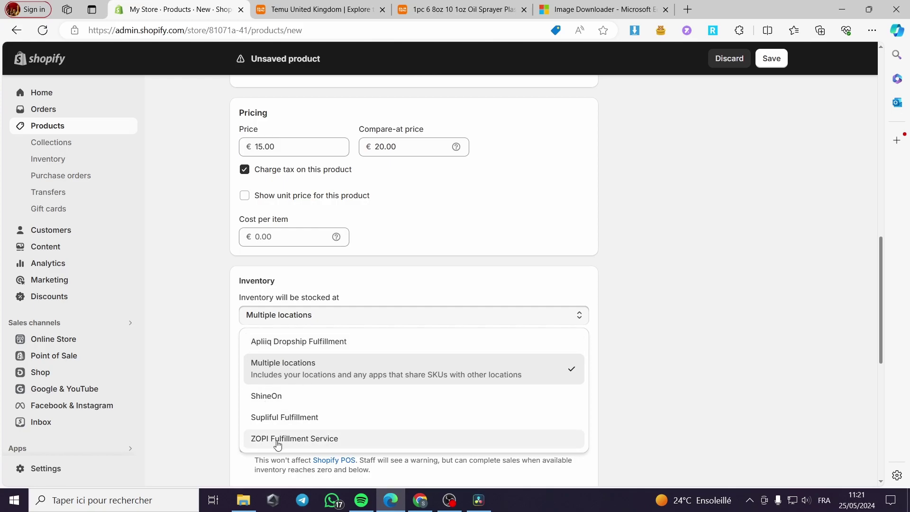
click(198, 355)
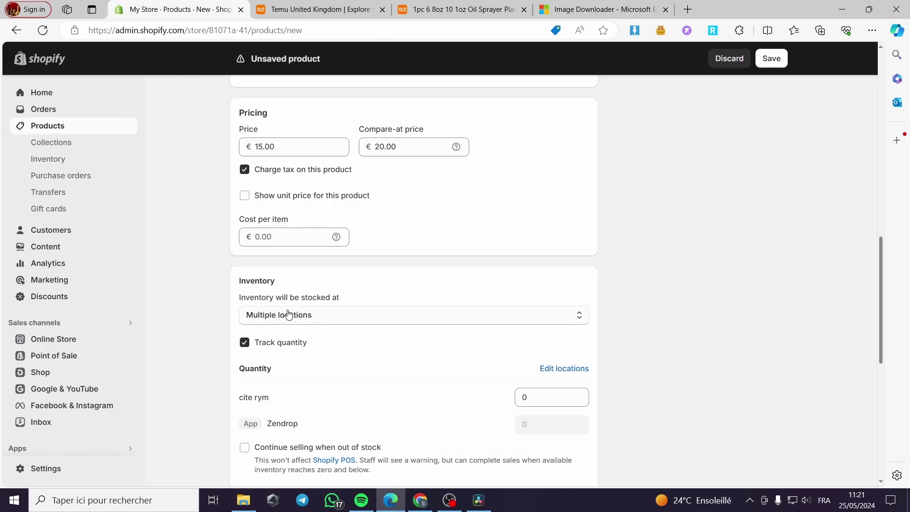
click(278, 319)
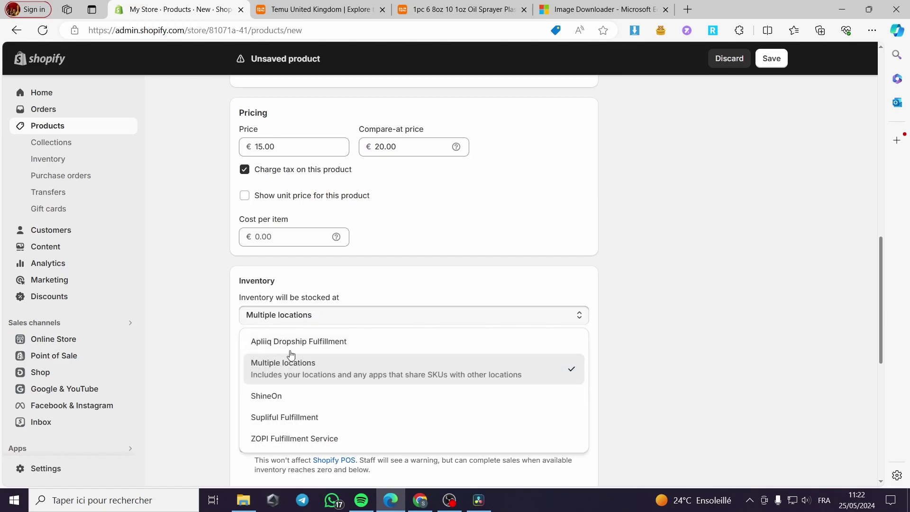
click(207, 325)
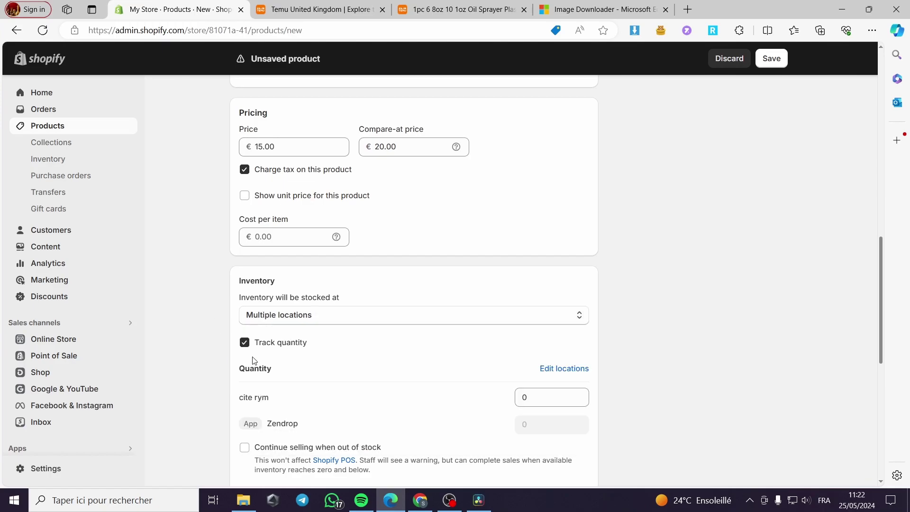
- Set the product's stock quantity at the store's own location to 9999
scroll(282, 388, down, 1)
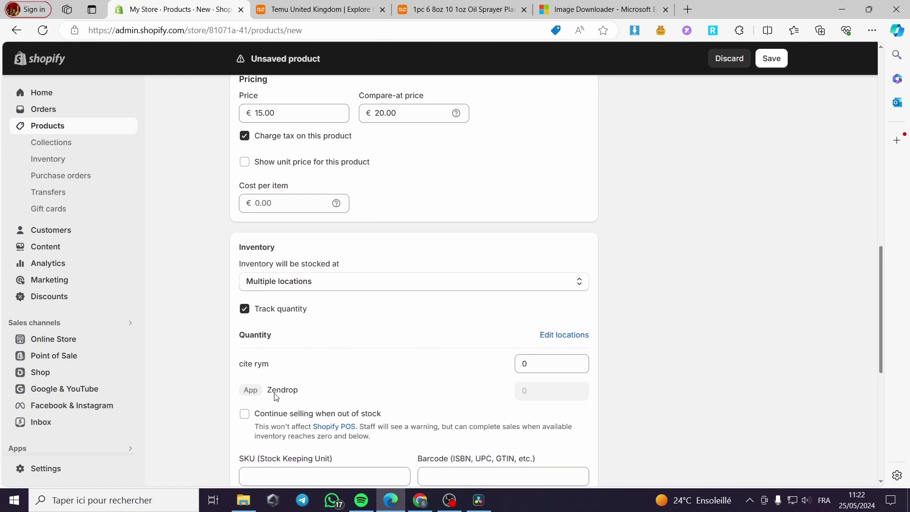
click(522, 338)
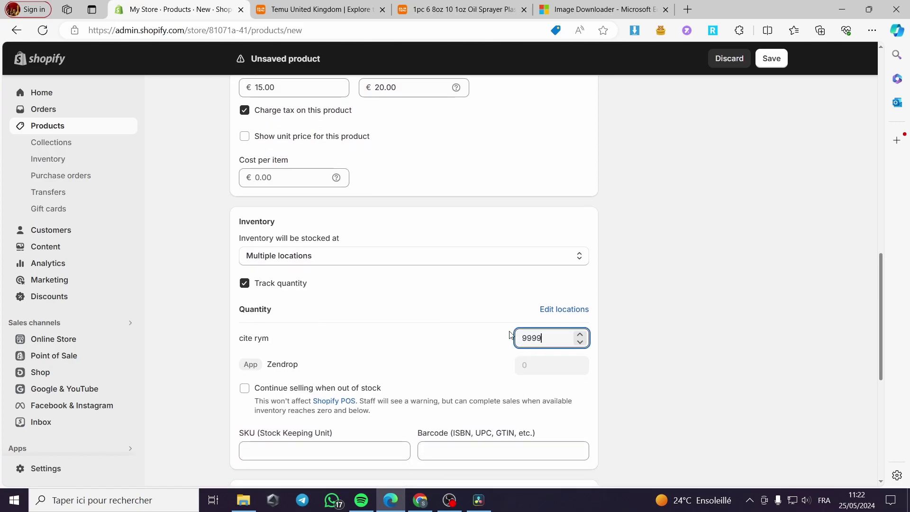
text(9999)
click(720, 279)
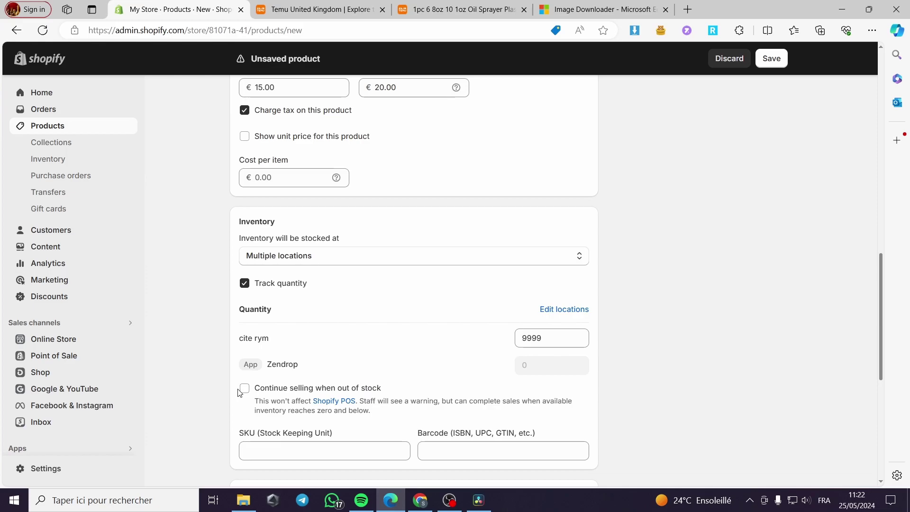
- Set the product's shipping weight to 0.2 kg
scroll(425, 397, down, 3)
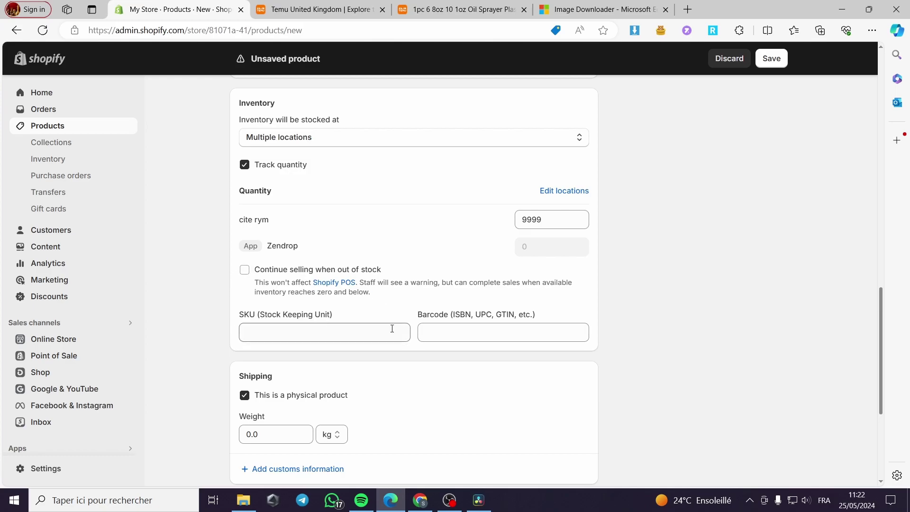
scroll(445, 323, down, 2)
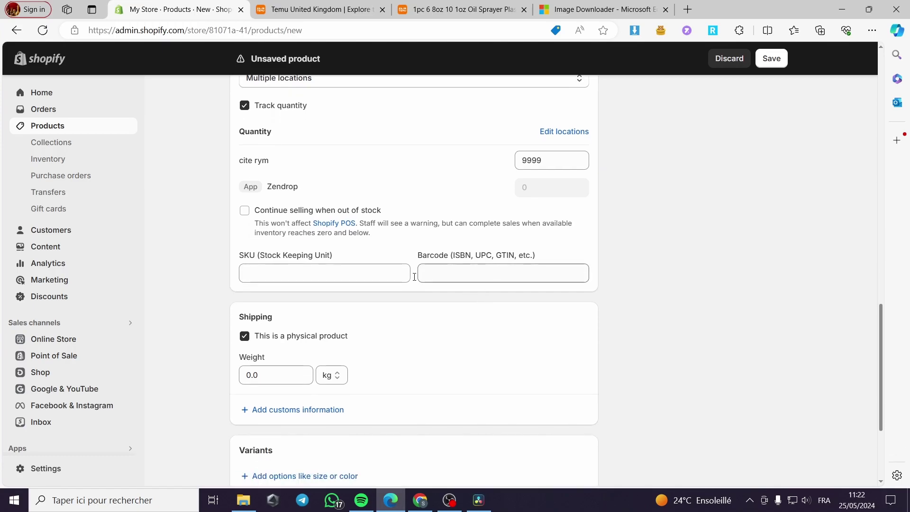
click(249, 316)
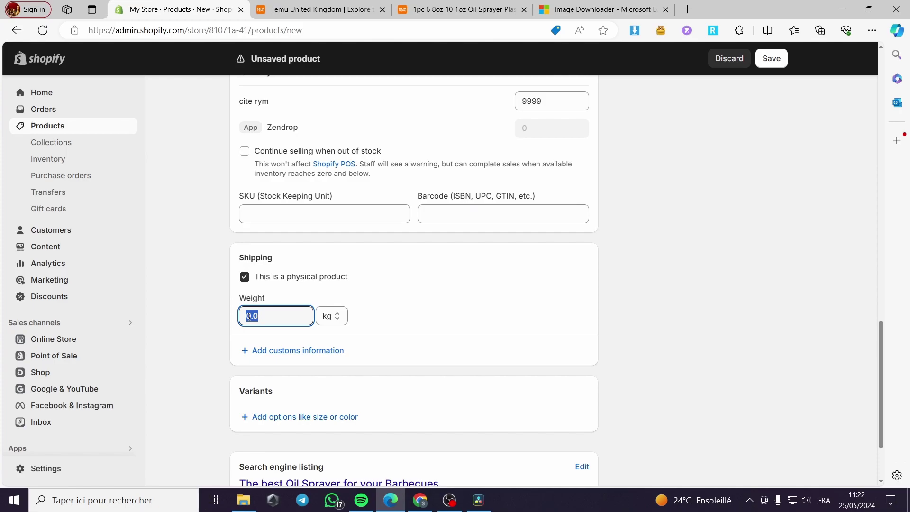
text(0)
click(457, 316)
- Add a Size option to the product's variants with the value 200, based on the capacities in the Temu listing
scroll(317, 319, down, 2)
click(317, 316)
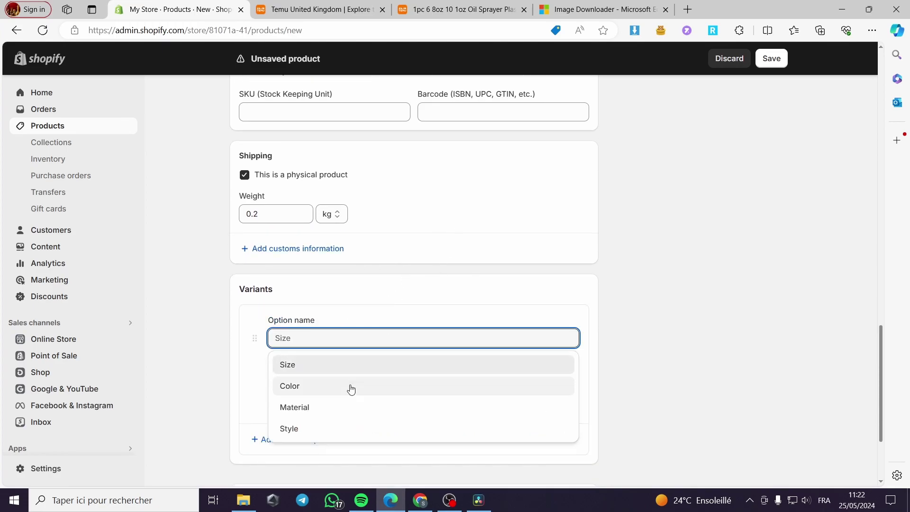
click(345, 371)
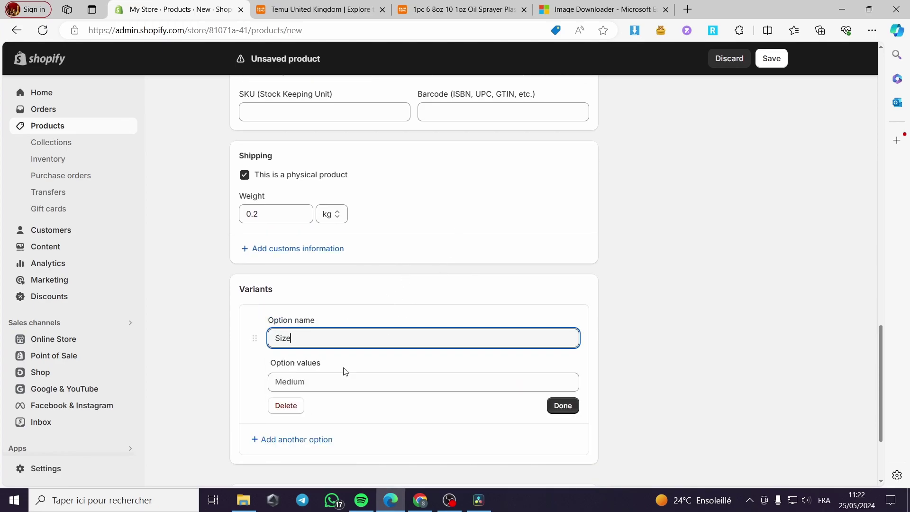
click(321, 381)
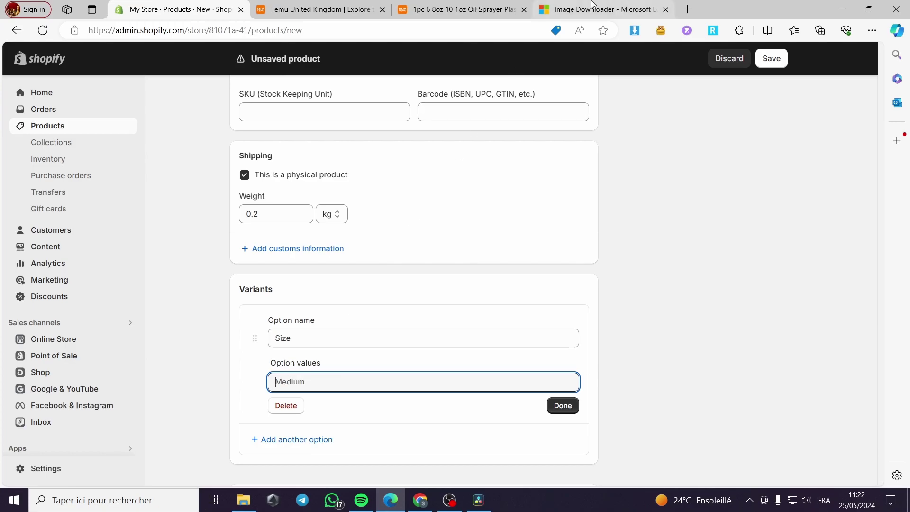
click(458, 10)
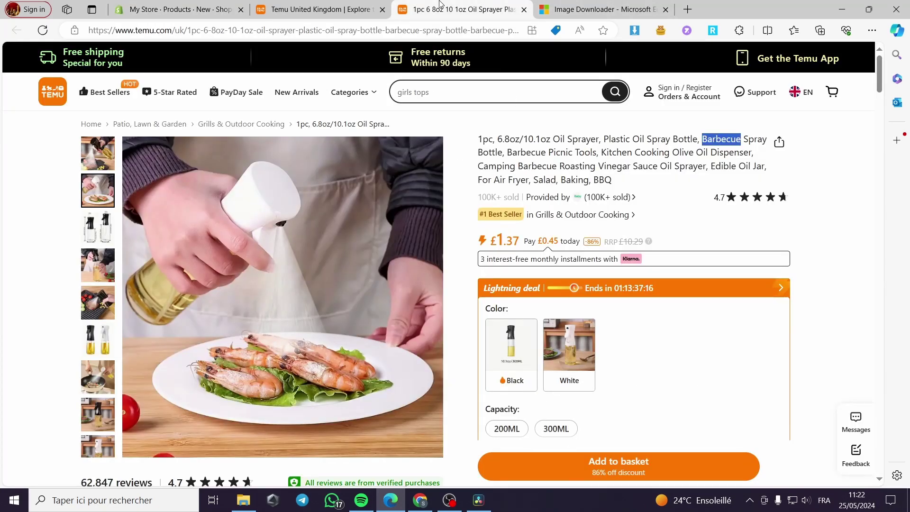
click(193, 7)
text(200)
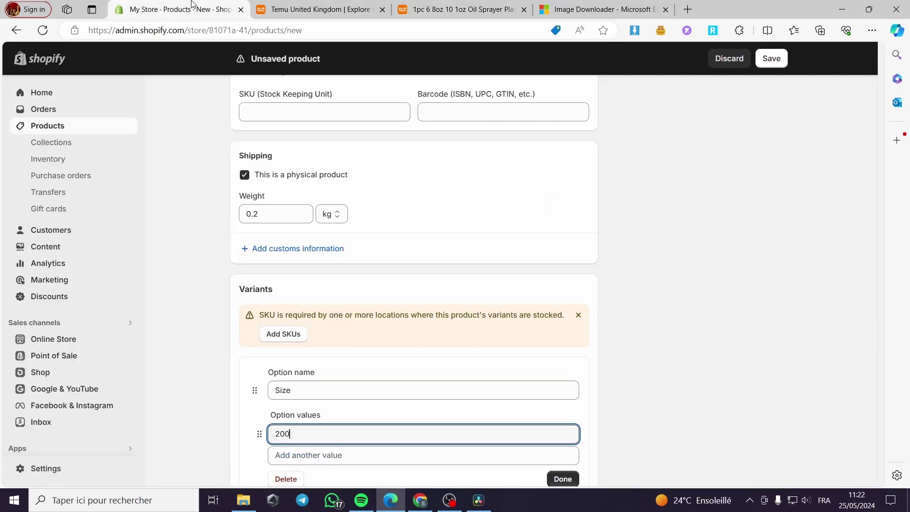
click(685, 365)
- Assign SKU 1234 to the 200 size variant
scroll(563, 331, down, 1)
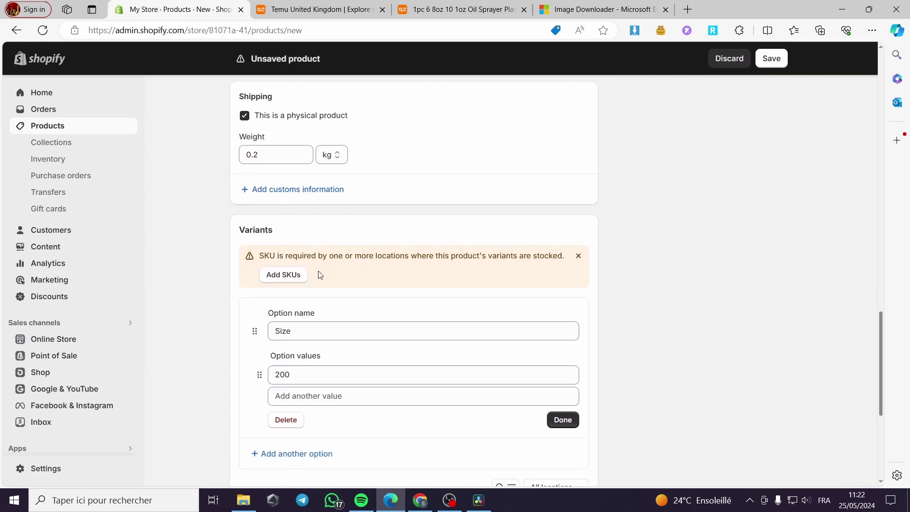
click(303, 278)
click(555, 264)
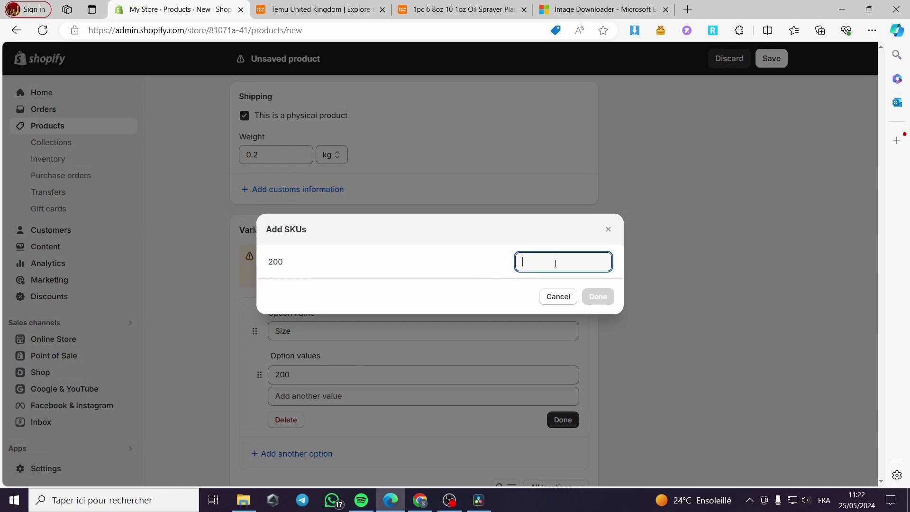
text(1234)
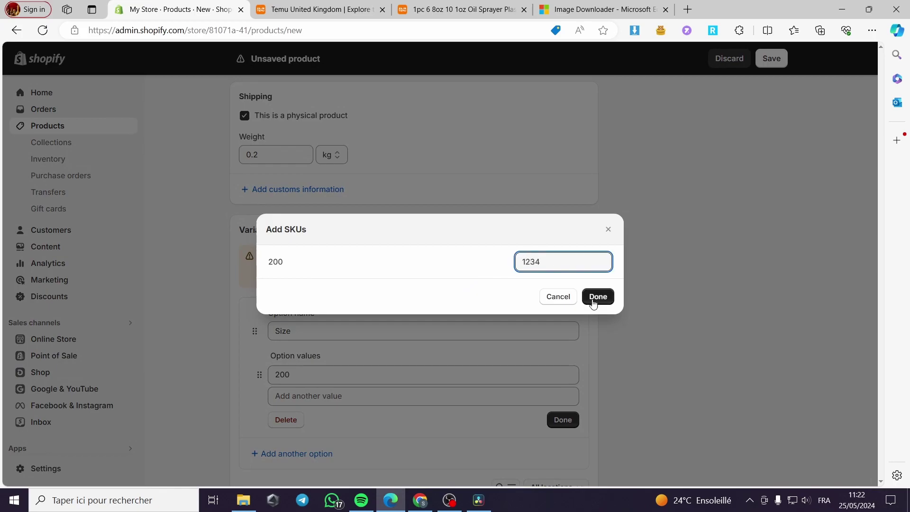
click(596, 297)
- Add 300 as a second value of the Size option
scroll(524, 353, down, 1)
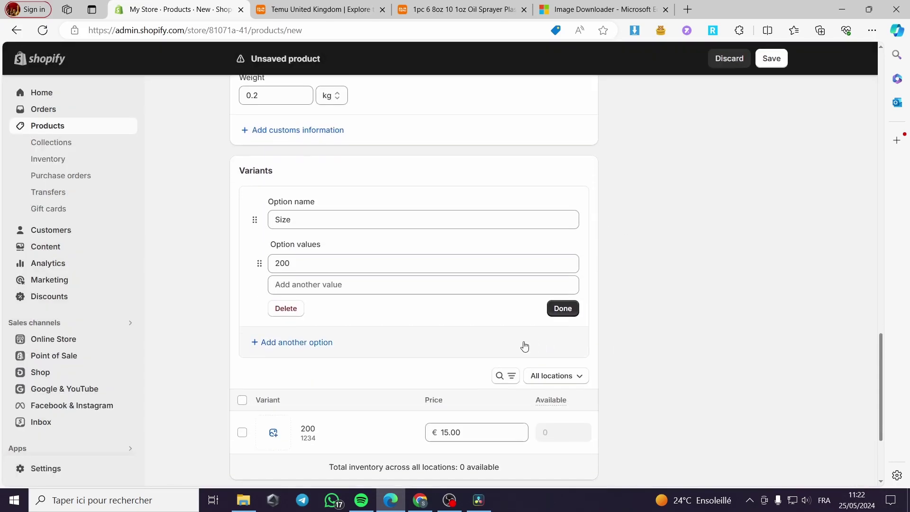
click(327, 286)
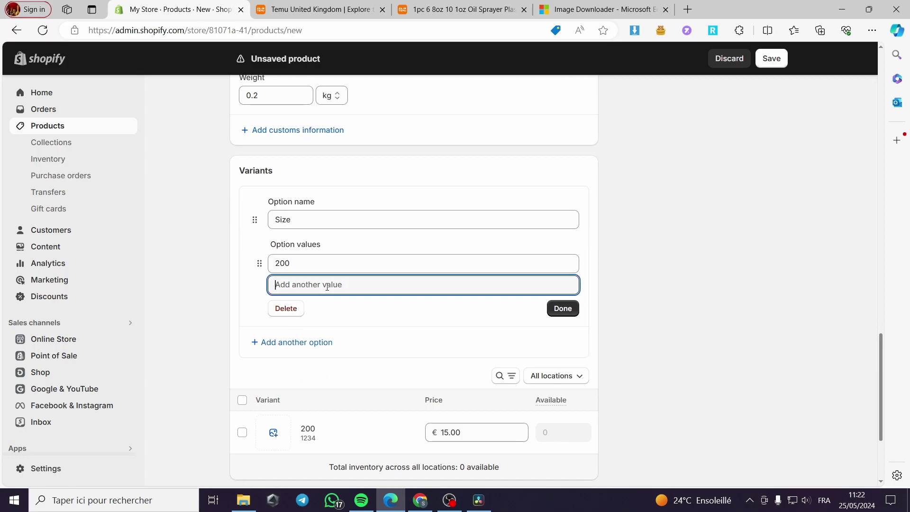
text(300)
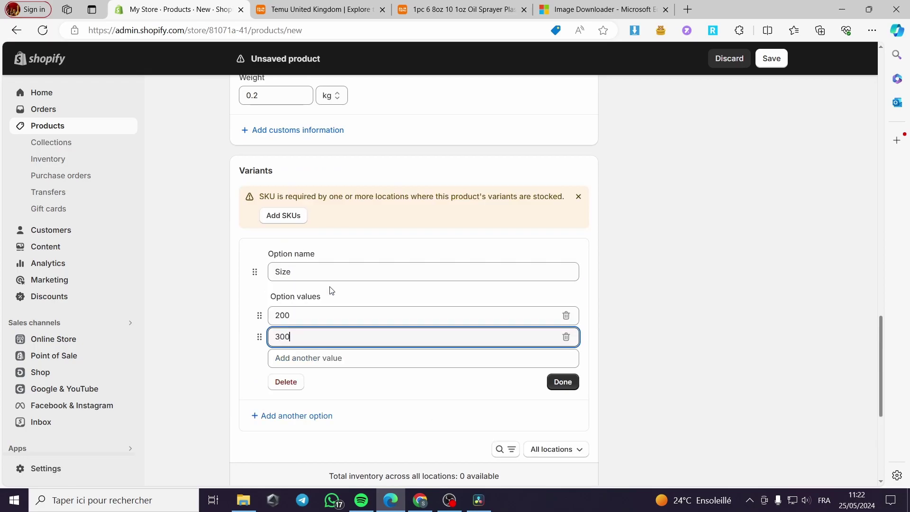
- Assign SKU 321 to the 300 size variant and SKU 123 to the 200 size variant
click(290, 217)
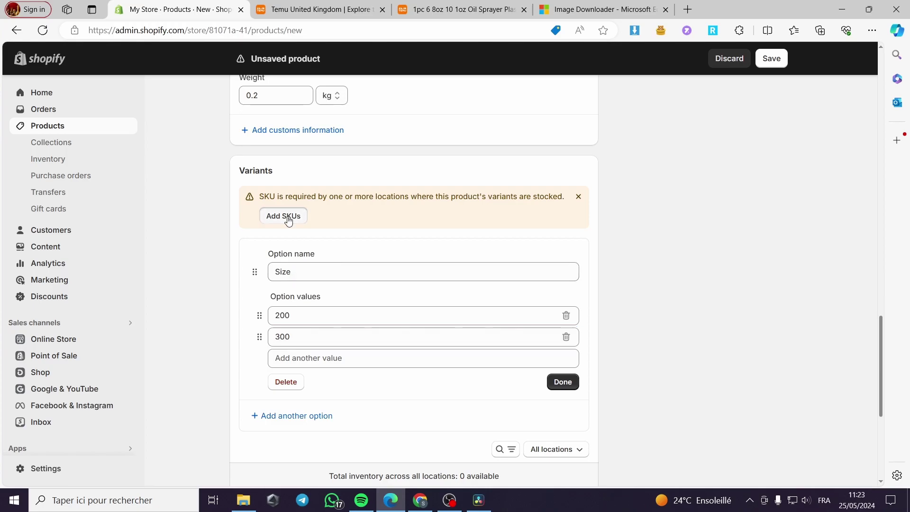
click(537, 279)
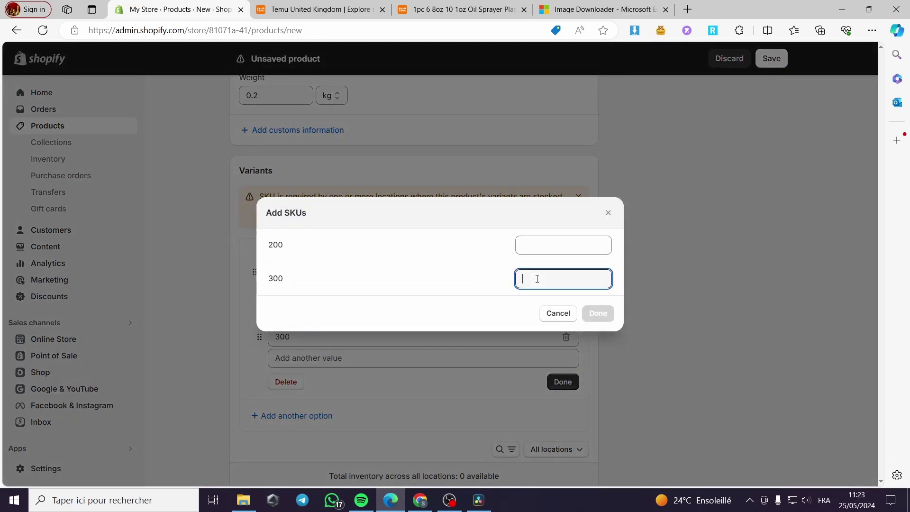
text(321)
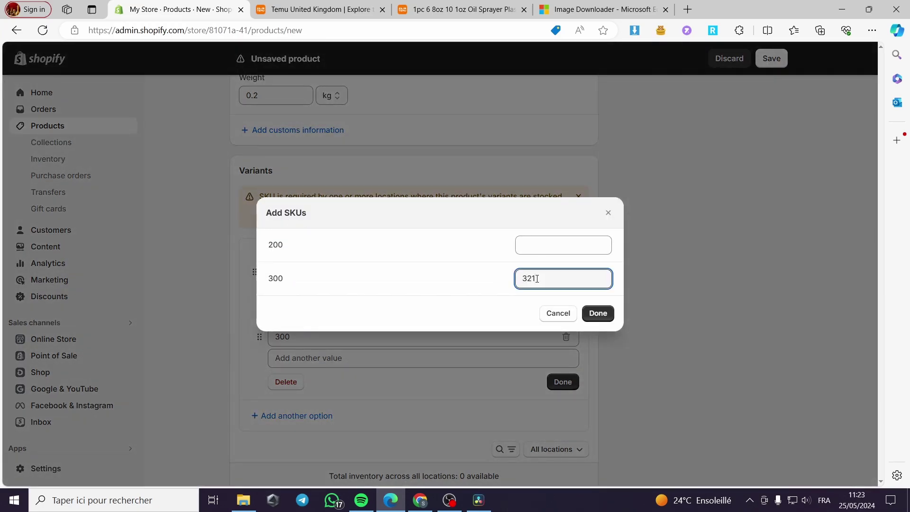
click(547, 253)
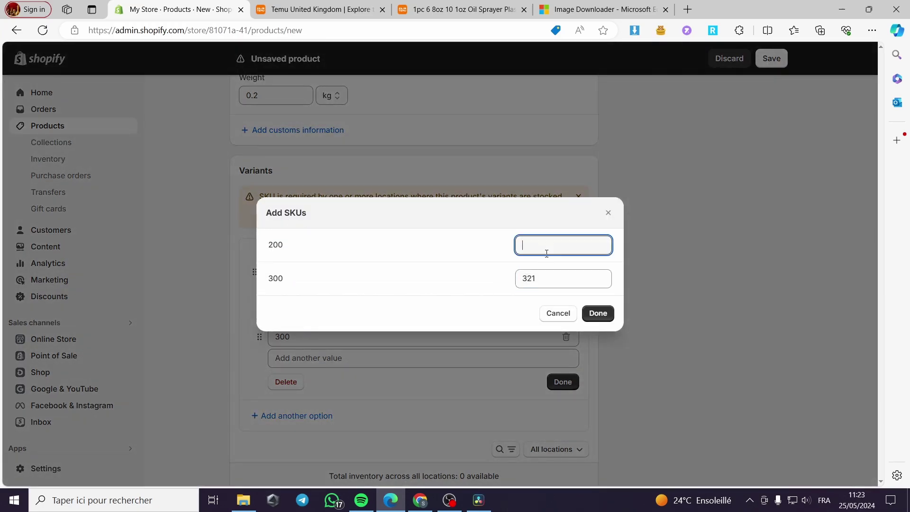
click(585, 309)
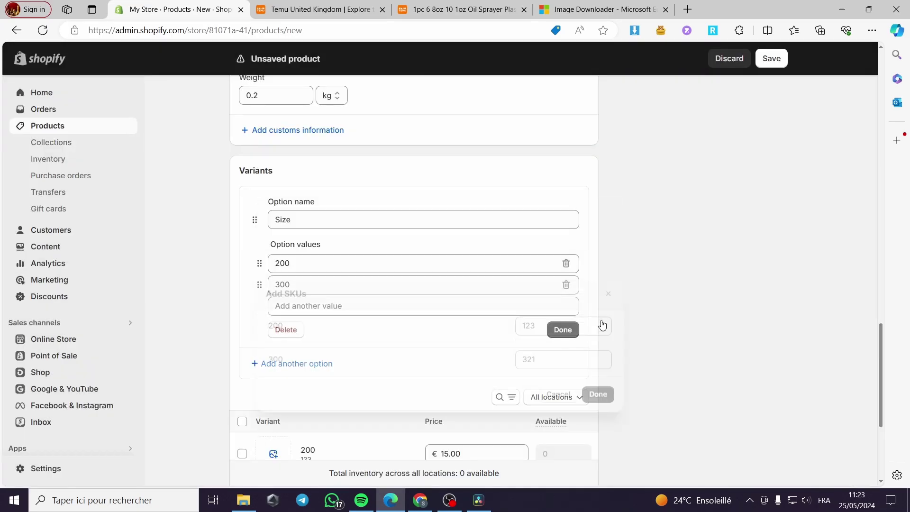
- Check the Temu listing's colours and add a Color variant option with the values black and white
click(469, 10)
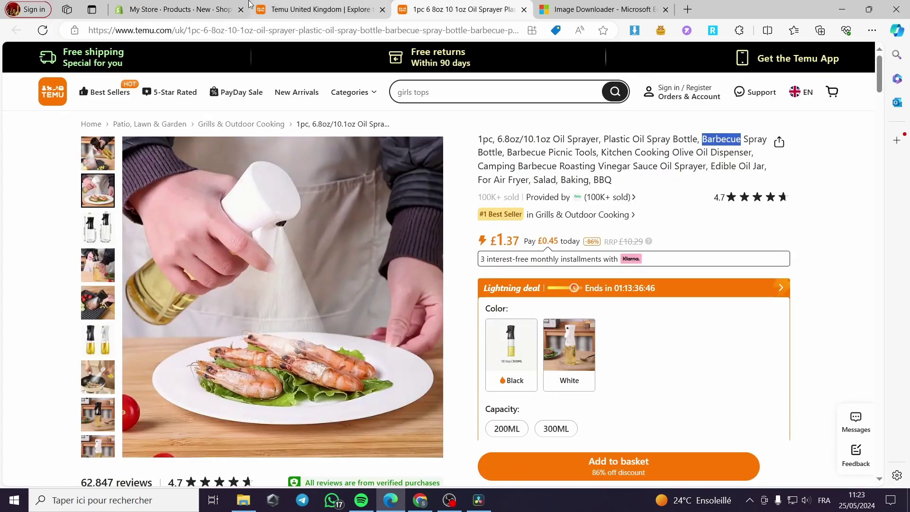
click(213, 8)
click(305, 364)
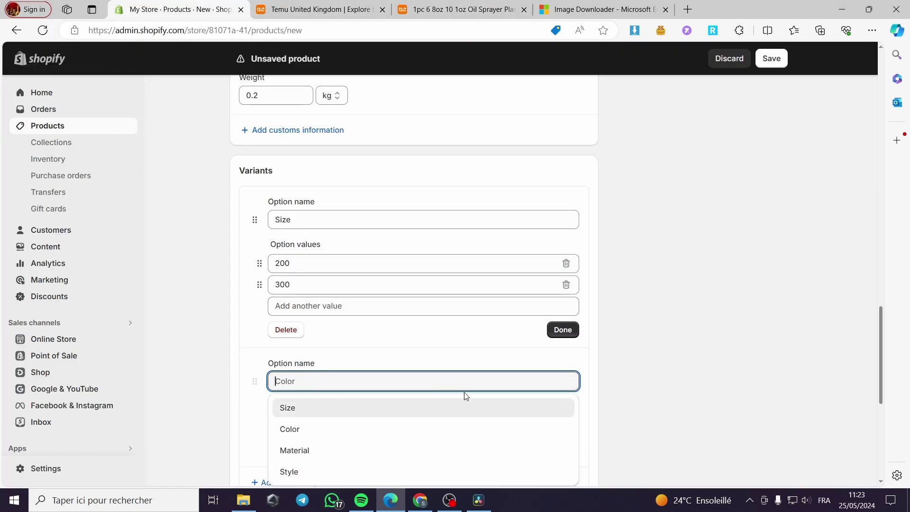
scroll(295, 358, down, 3)
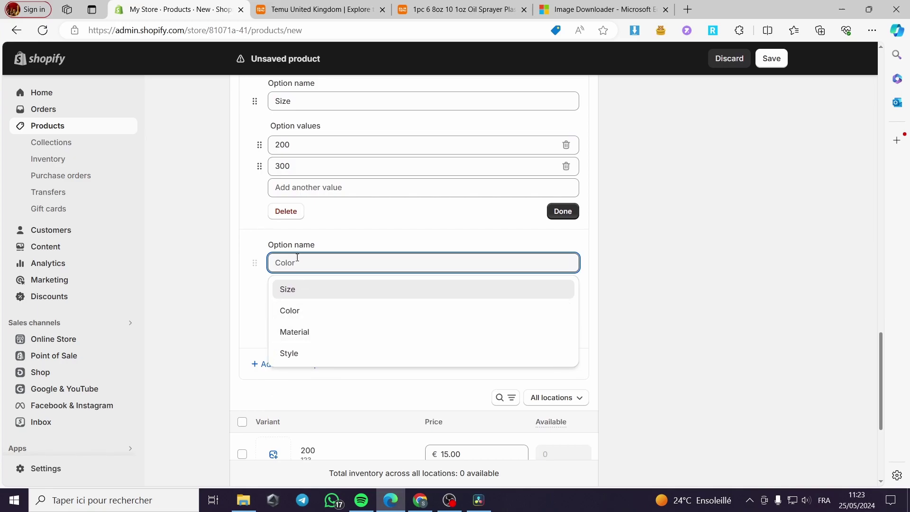
click(314, 315)
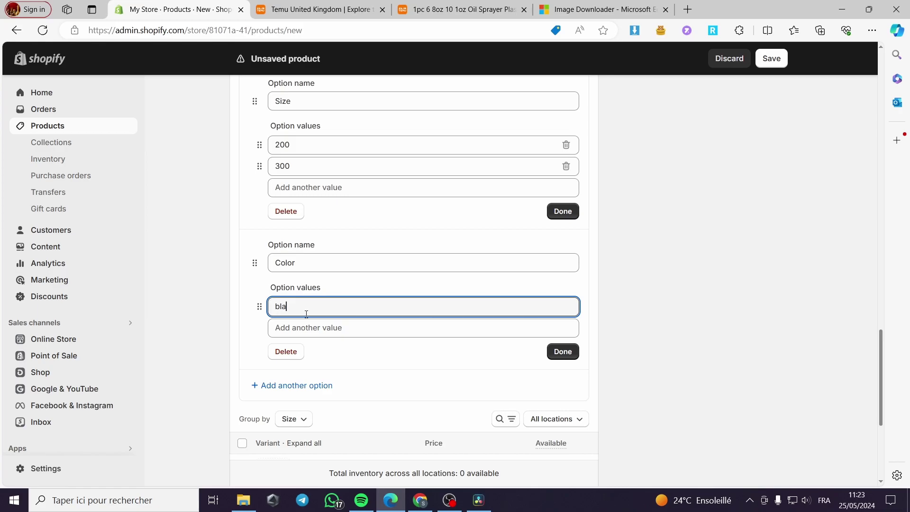
click(303, 328)
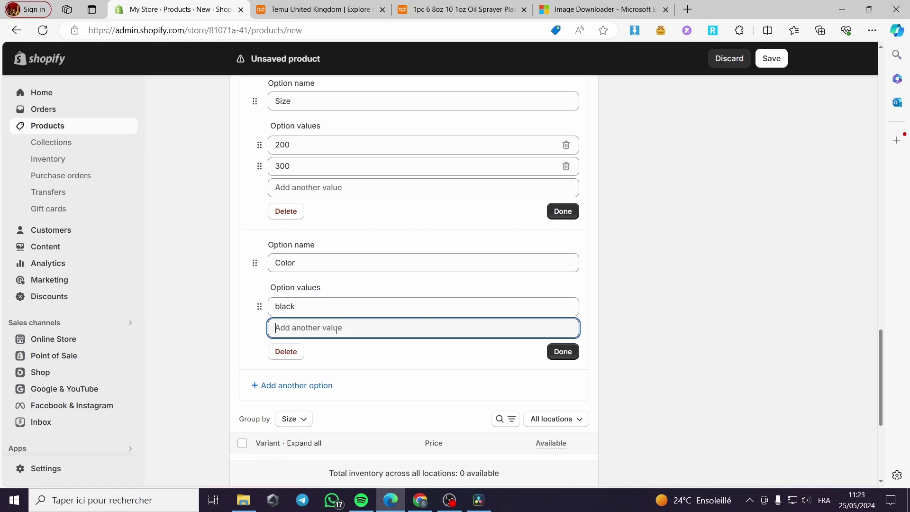
text(white)
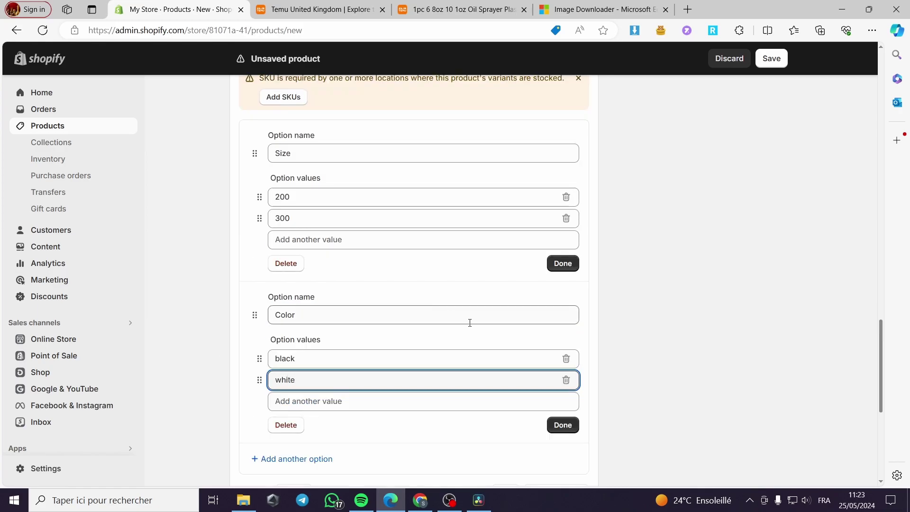
click(582, 306)
- Assign SKUs 123 to 200 / black, 456 to 200 / white, 789 to 300 / black and 987 to 300 / white
click(291, 97)
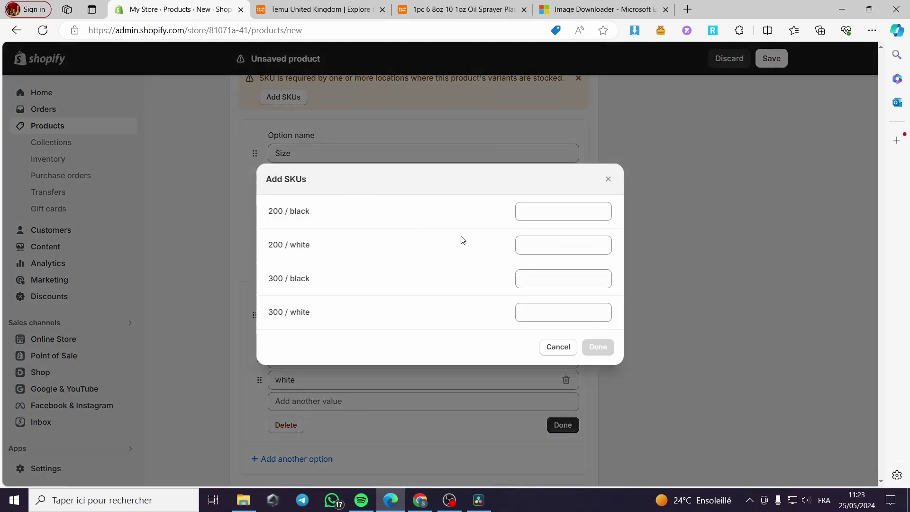
click(538, 218)
text(123)
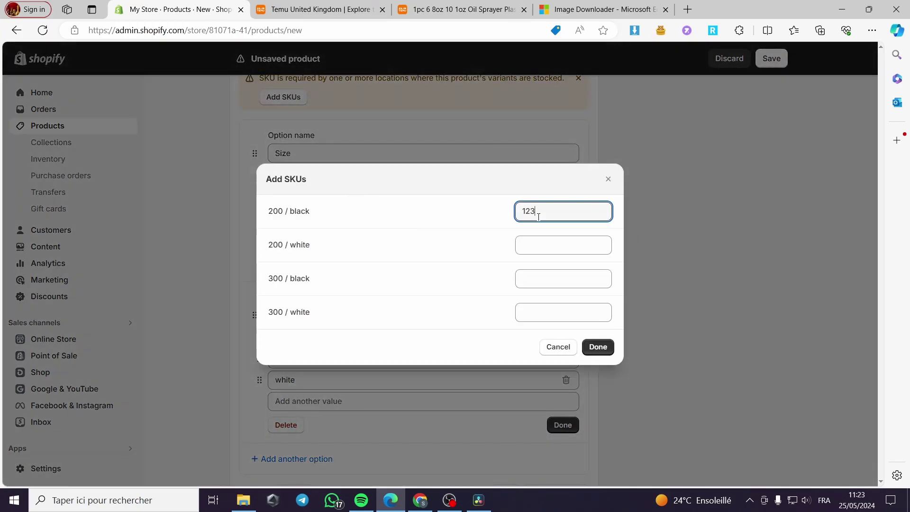
click(527, 240)
text(456)
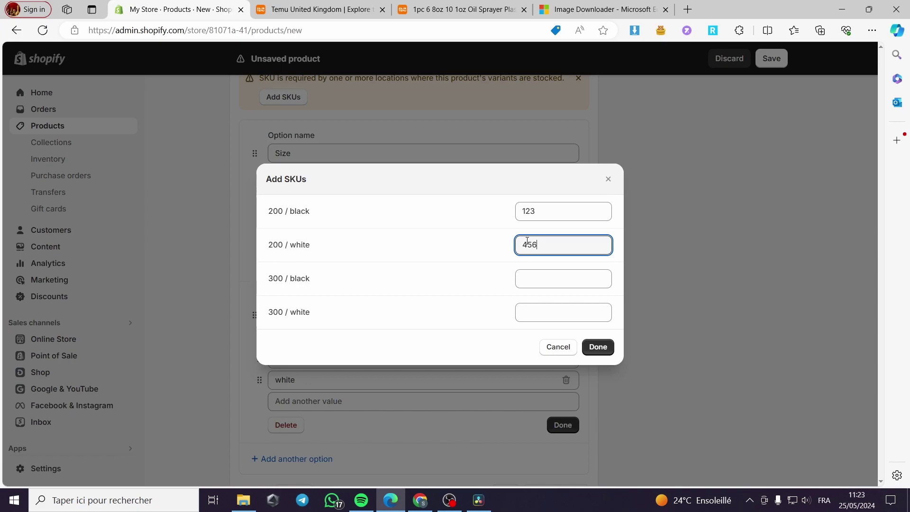
click(528, 284)
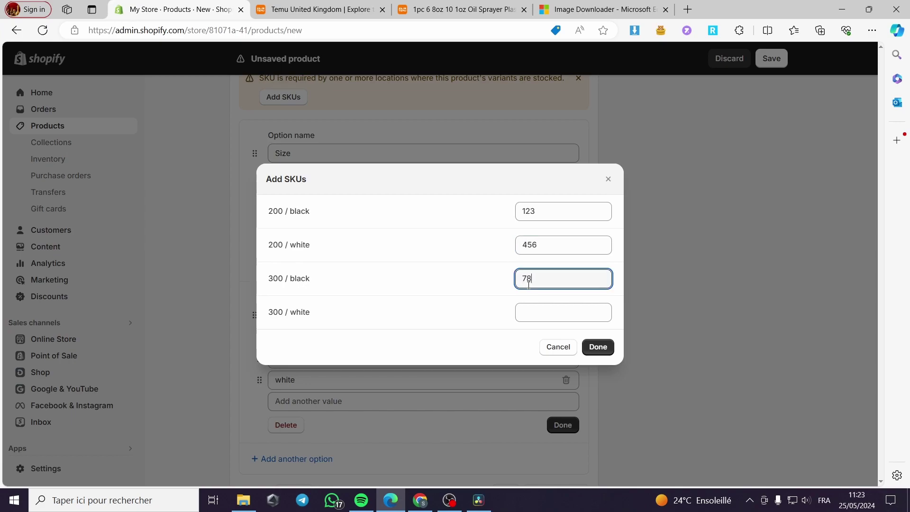
click(565, 308)
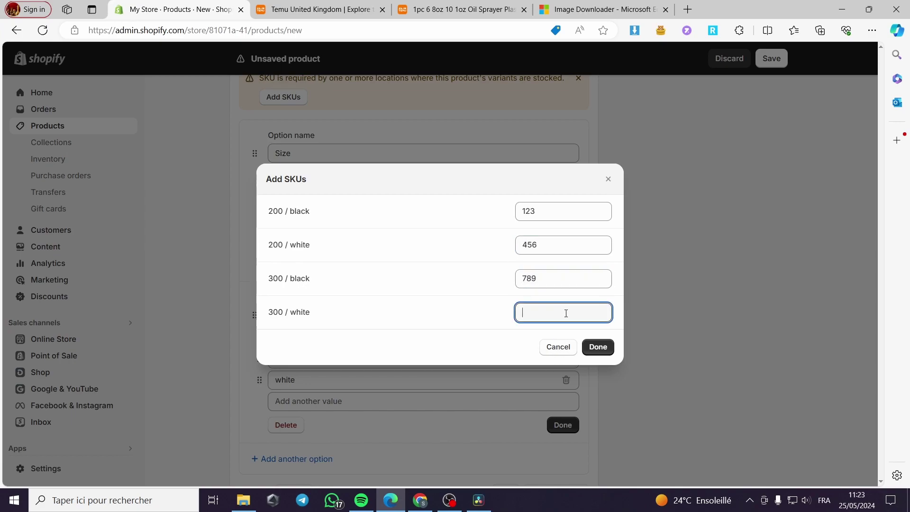
text(987)
click(598, 347)
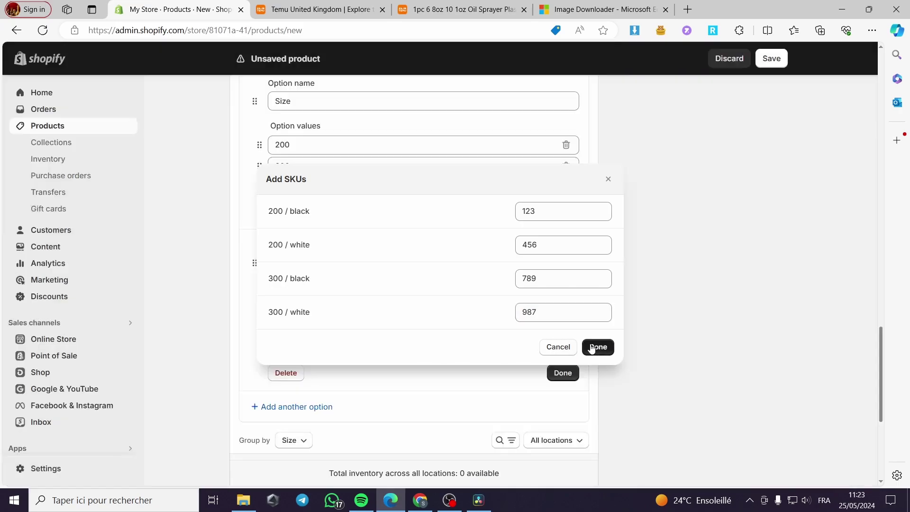
- Review the variant prices and the search engine listing's page title, meta description and URL handle
scroll(430, 388, down, 3)
scroll(430, 388, down, 1)
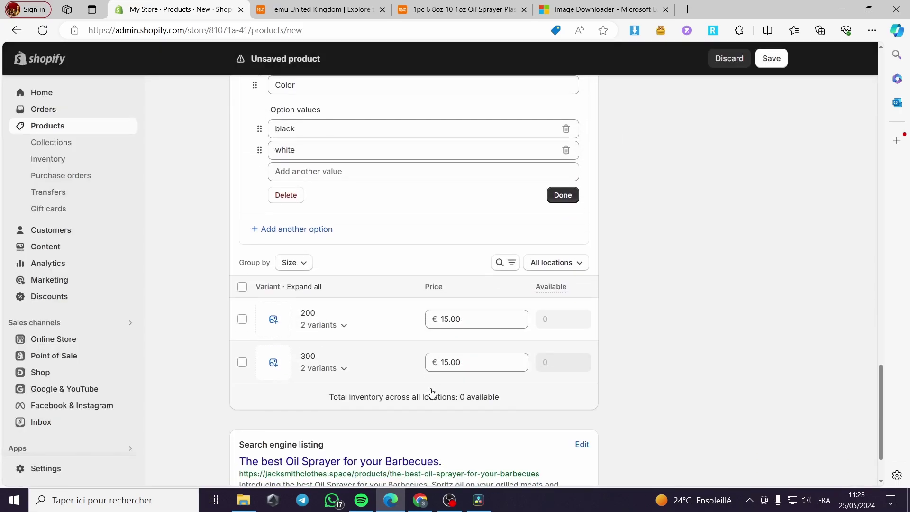
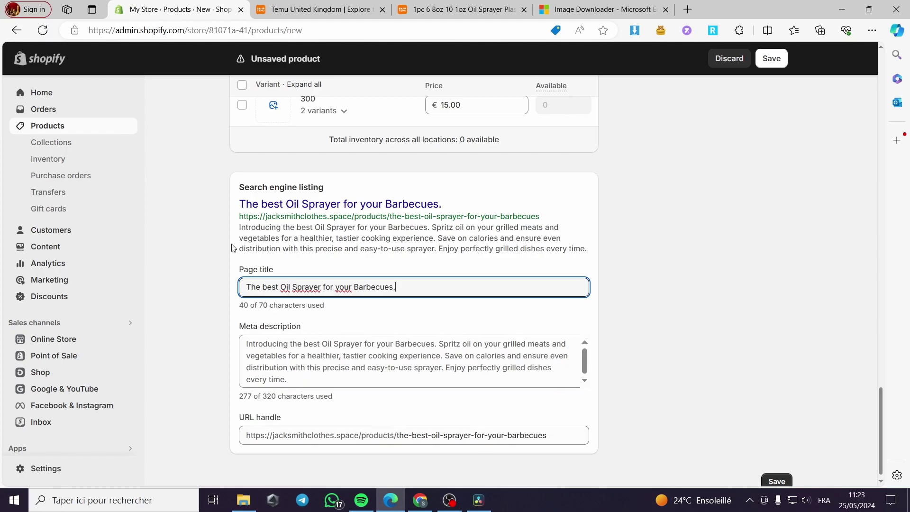
scroll(569, 341, up, 20)
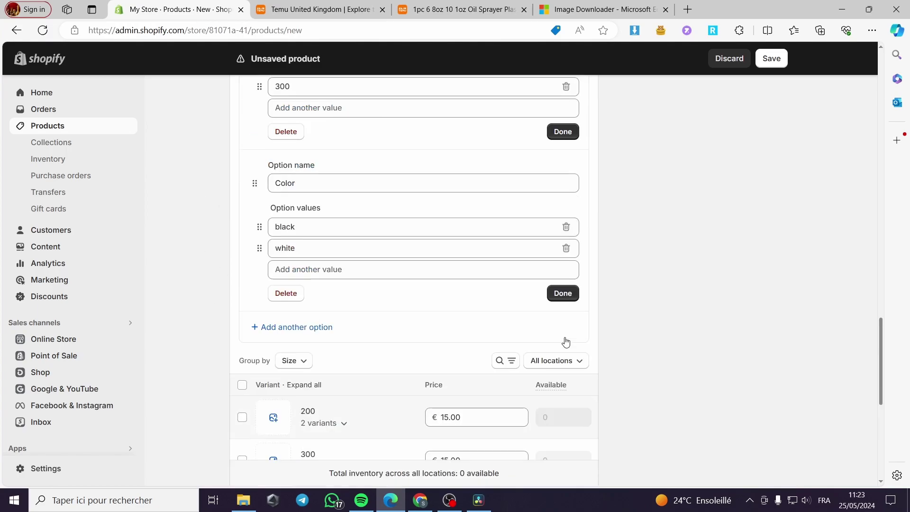
- Make the image of the black sprayer misting the grill pan the first image in the product's media
scroll(684, 341, up, 7)
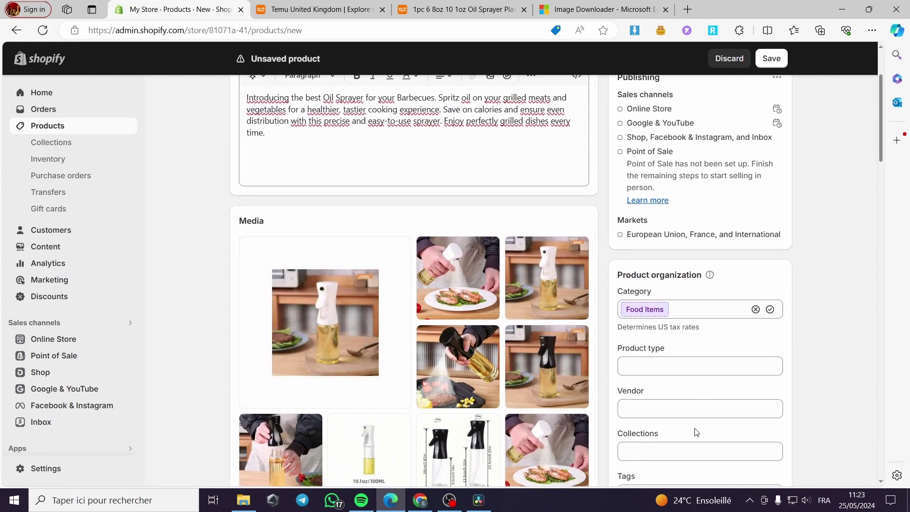
scroll(517, 380, down, 1)
mouse_move(468, 309)
mouse_down()
mouse_move(387, 297)
mouse_move(341, 271)
mouse_up()
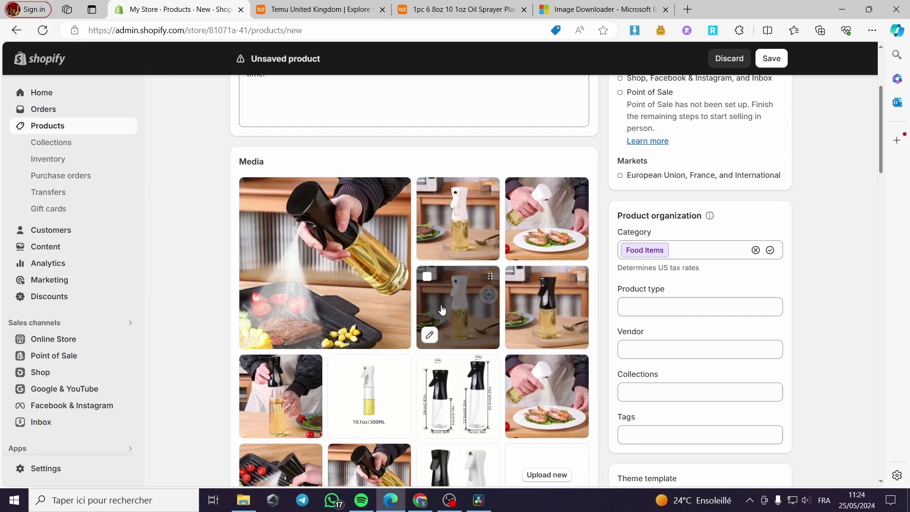
- Move the bottle dimensions image and the 10.1oz/300ML bottle image to the end of the product's media
scroll(460, 299, down, 2)
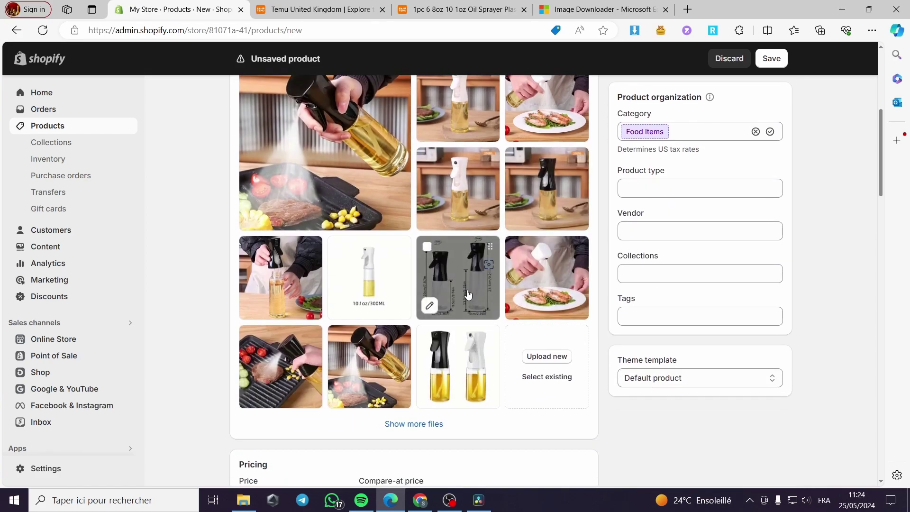
drag(384, 289, 469, 351)
drag(384, 308, 417, 406)
scroll(423, 348, up, 2)
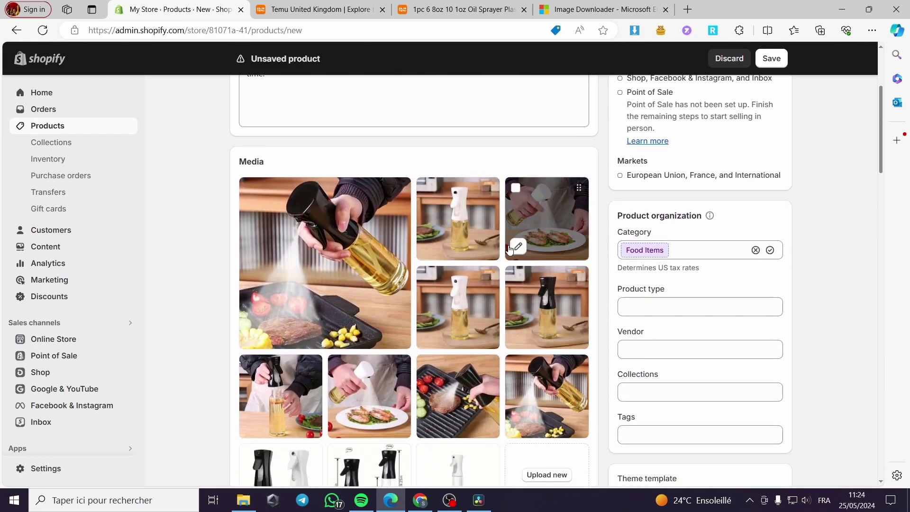
- Move the shrimp-plate, steak-on-grill-pan and bottle-filling images directly after the first image in the product's media
mouse_move(545, 218)
mouse_down()
mouse_move(474, 256)
mouse_move(460, 280)
mouse_up()
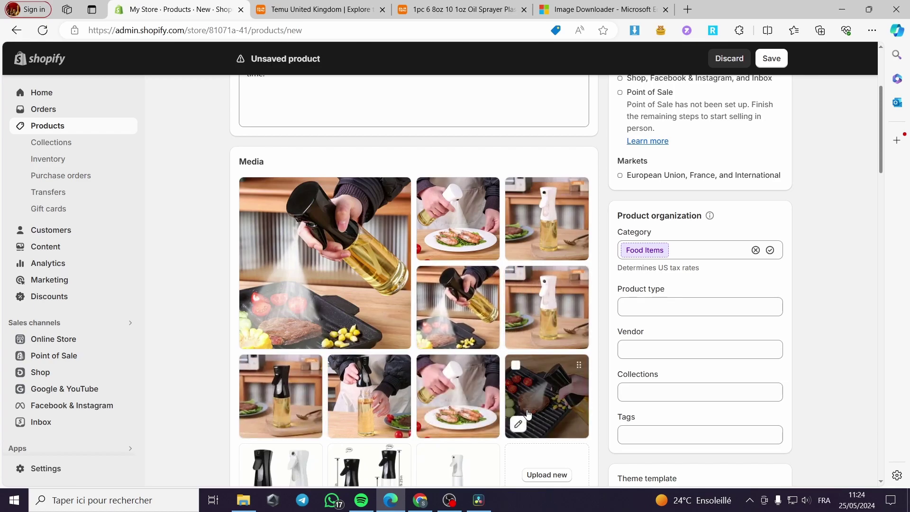
mouse_move(542, 398)
mouse_down()
mouse_move(474, 360)
mouse_move(546, 223)
mouse_up()
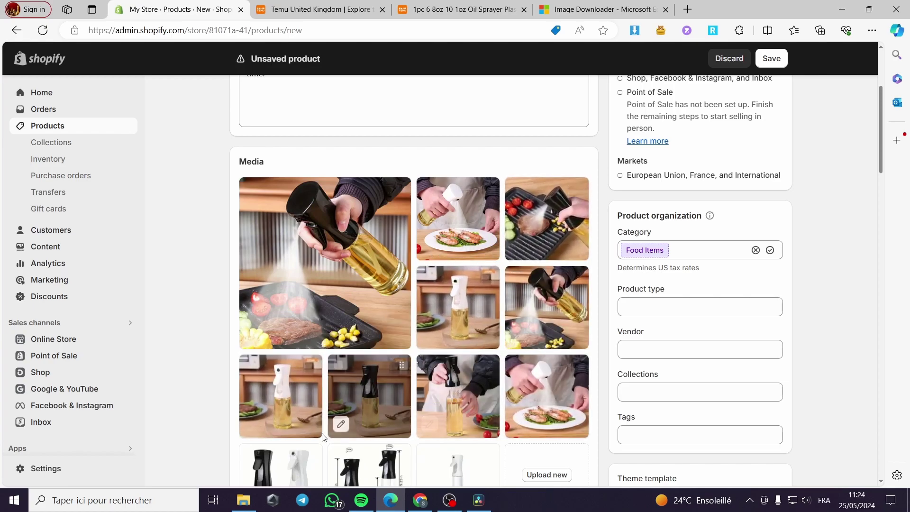
drag(478, 405, 491, 308)
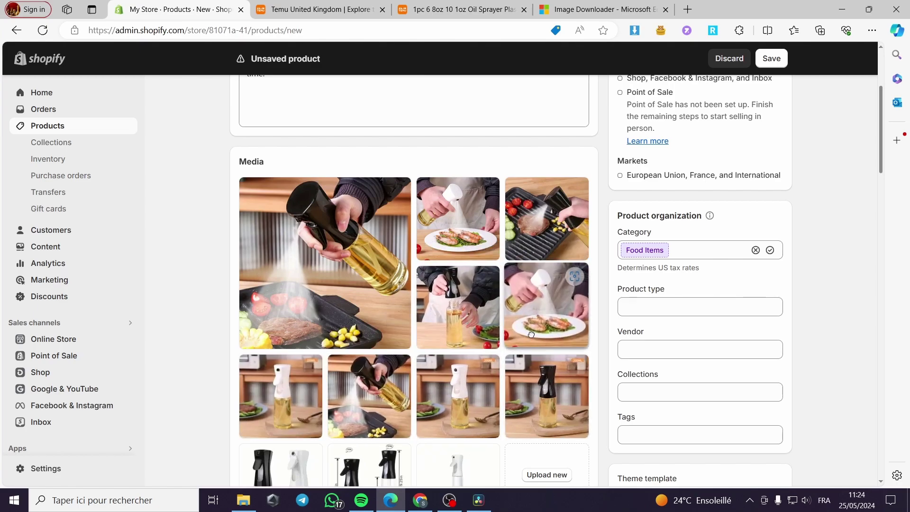
scroll(521, 382, down, 5)
- Review the product's status, category and theme template choices, and save the new product
scroll(521, 382, up, 9)
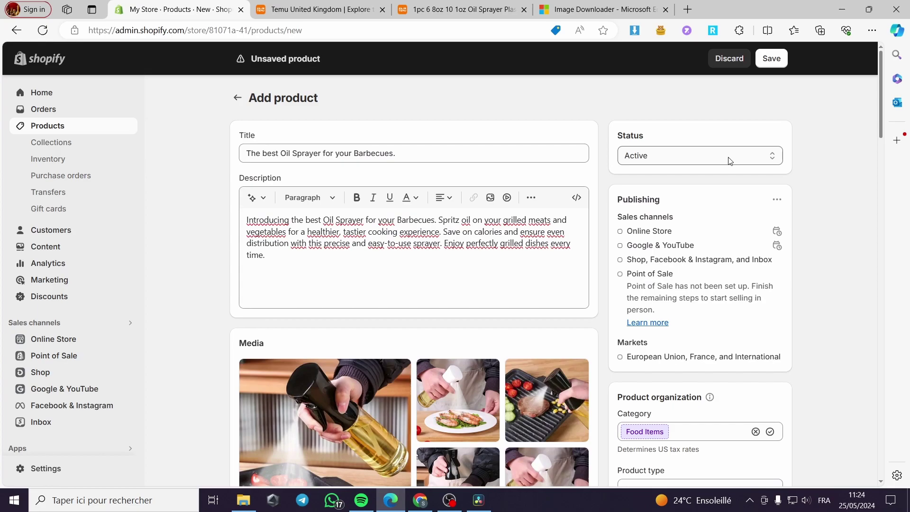
scroll(683, 194, down, 3)
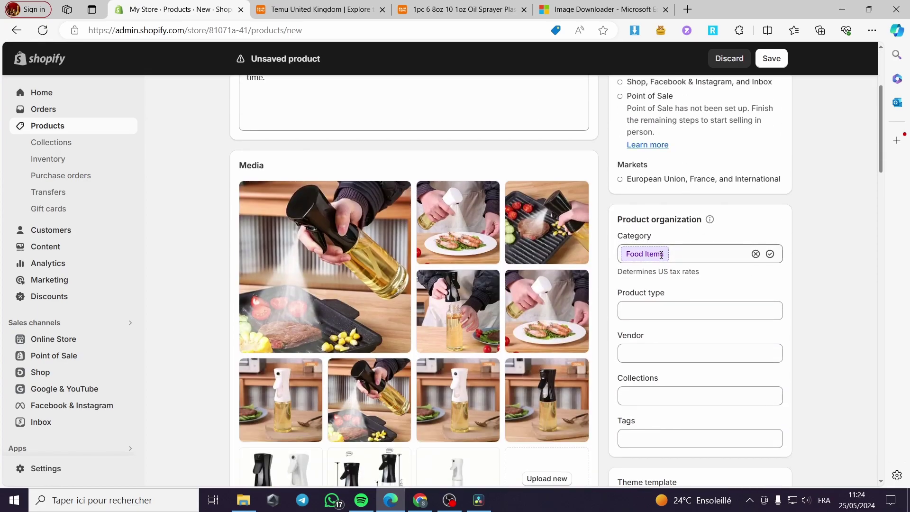
scroll(671, 258, down, 1)
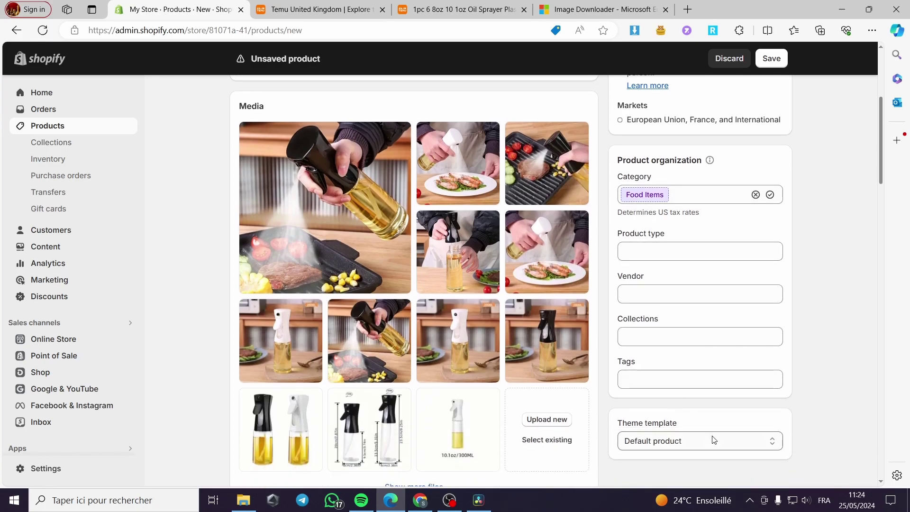
scroll(713, 437, down, 1)
scroll(713, 437, down, 1)
click(705, 381)
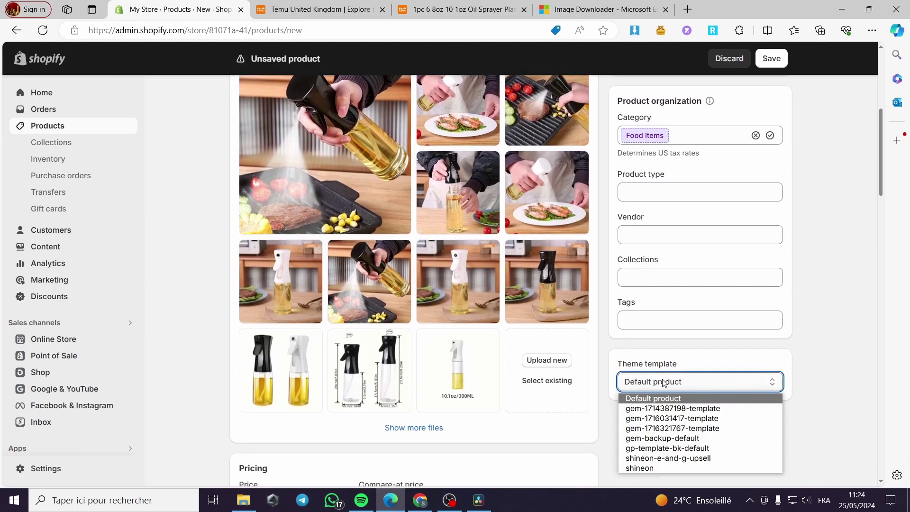
scroll(786, 357, up, 6)
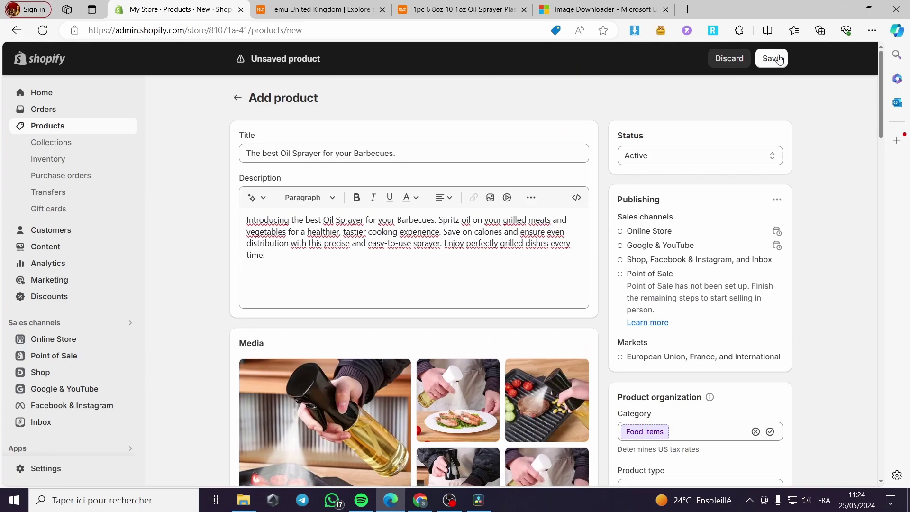
click(779, 59)
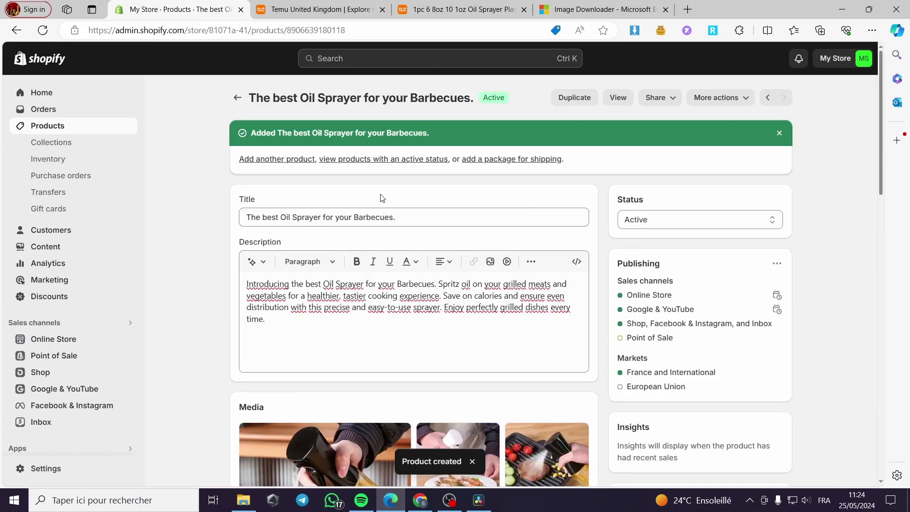
- View the saved product in the online store and examine its image order, price, description and review section
click(618, 98)
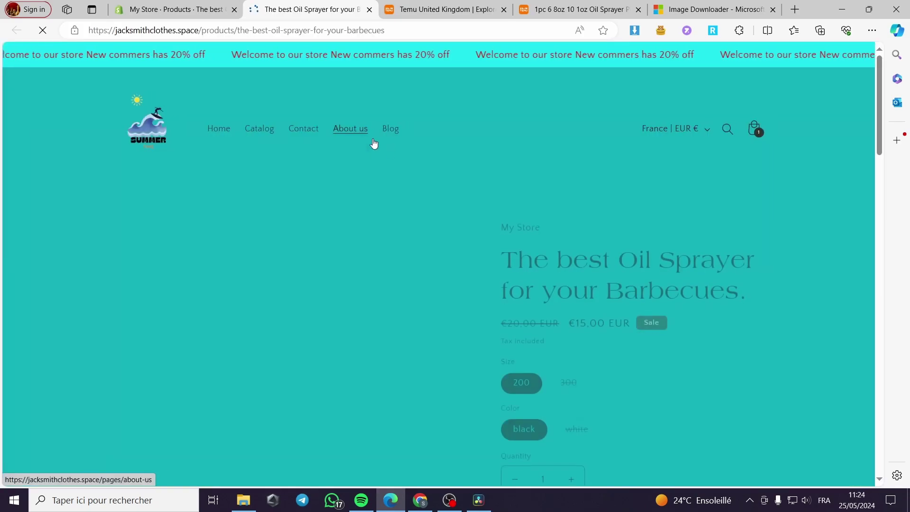
scroll(697, 216, down, 5)
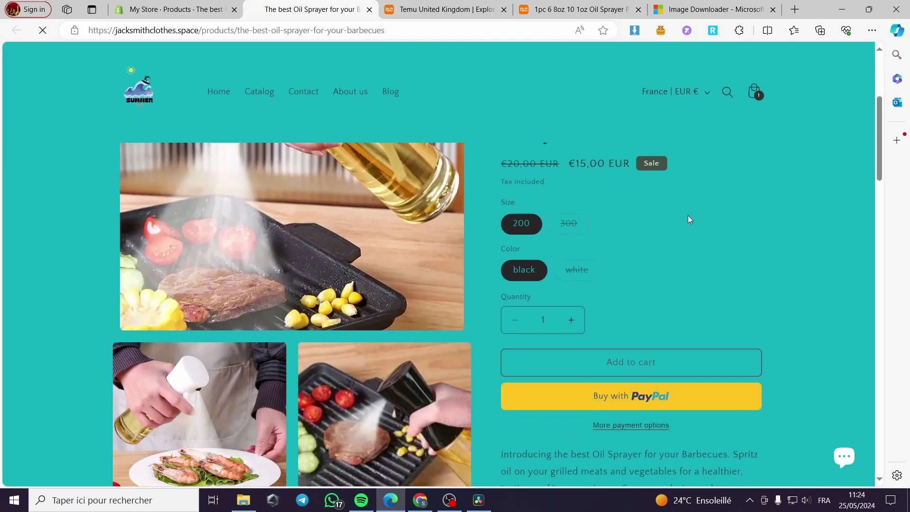
scroll(379, 290, down, 3)
scroll(379, 290, down, 10)
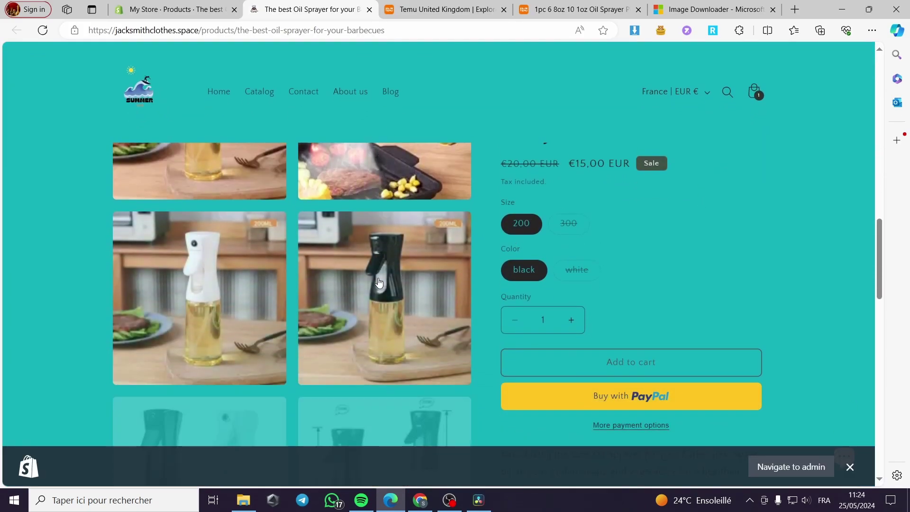
scroll(379, 283, down, 4)
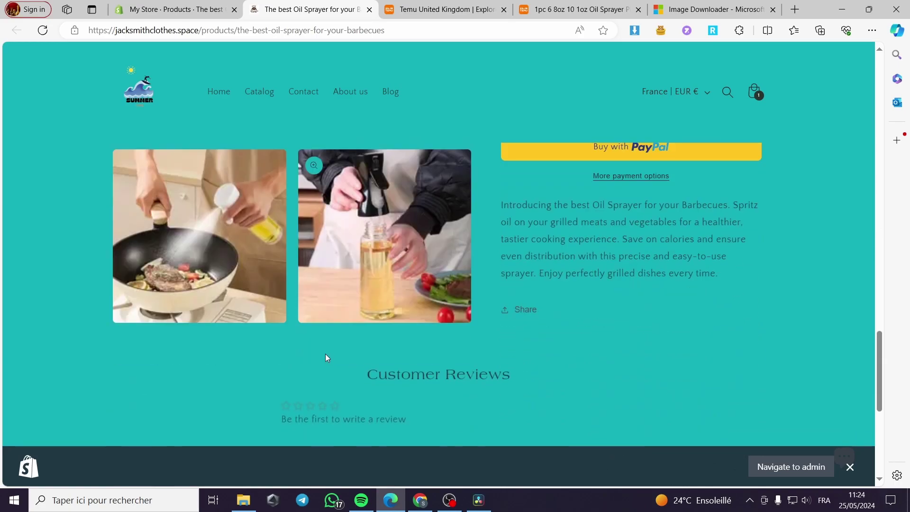
scroll(393, 302, up, 10)
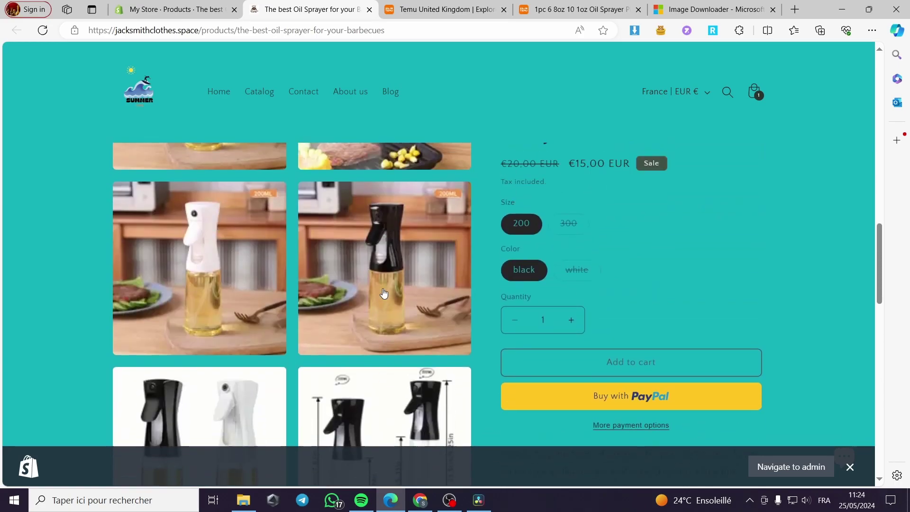
scroll(370, 296, up, 5)
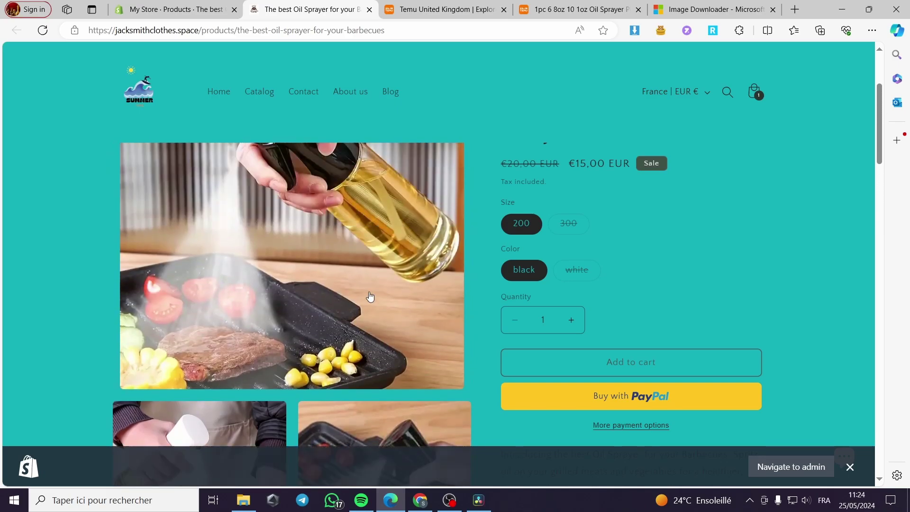
scroll(371, 296, down, 4)
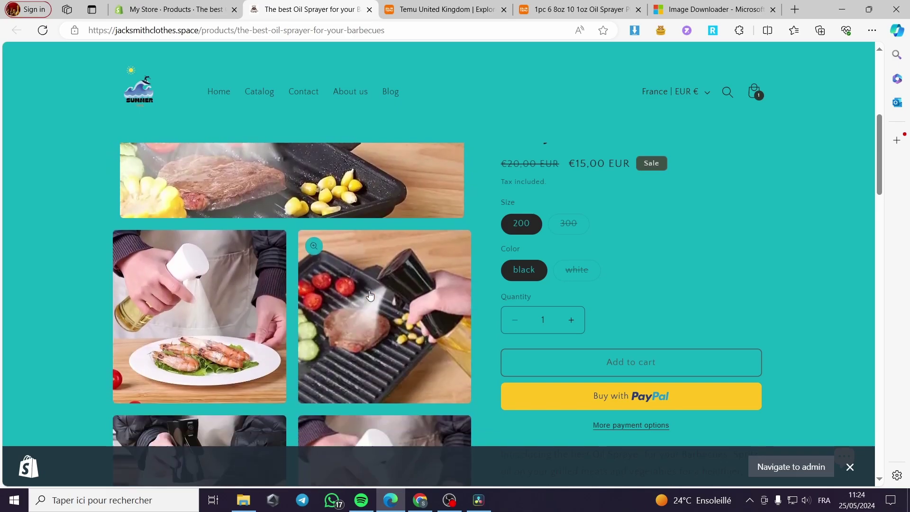
scroll(370, 296, down, 3)
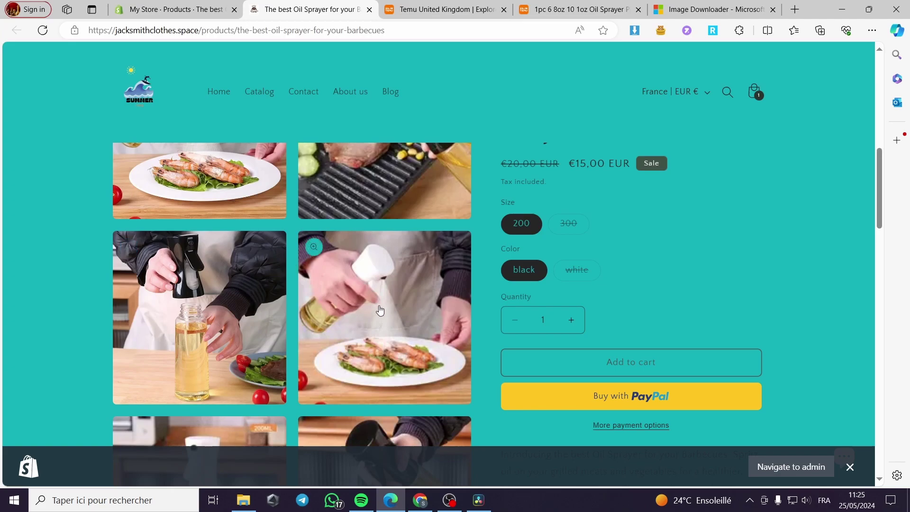
scroll(380, 309, up, 4)
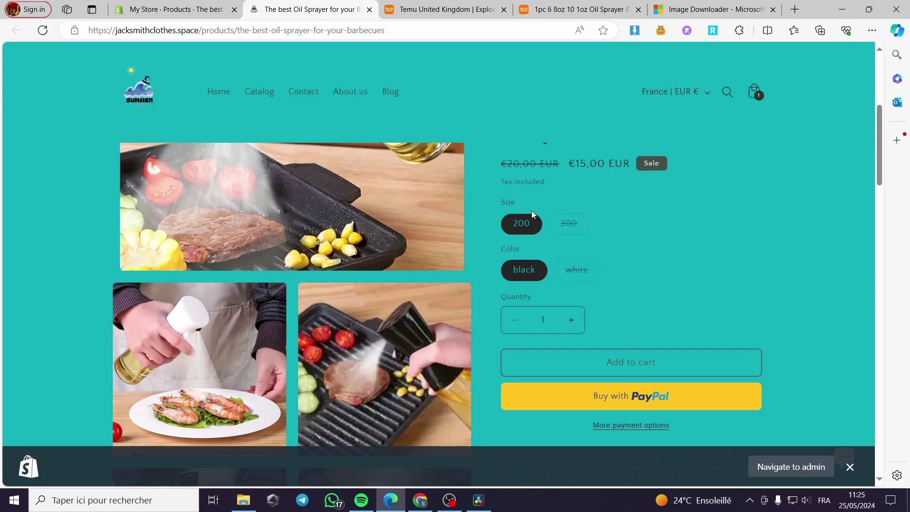
- Check the 200 and 300 sizes and the black and white colors on the storefront page, and close the preview
click(569, 224)
click(525, 229)
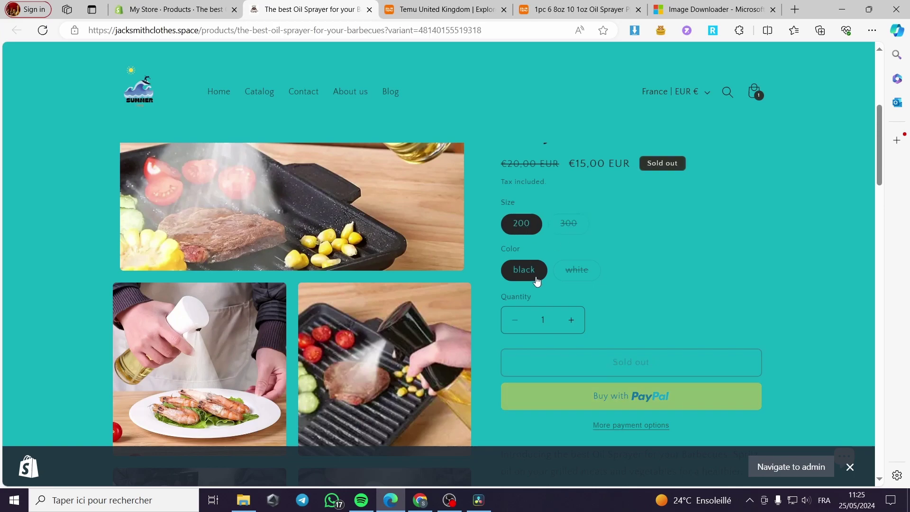
click(563, 279)
click(532, 274)
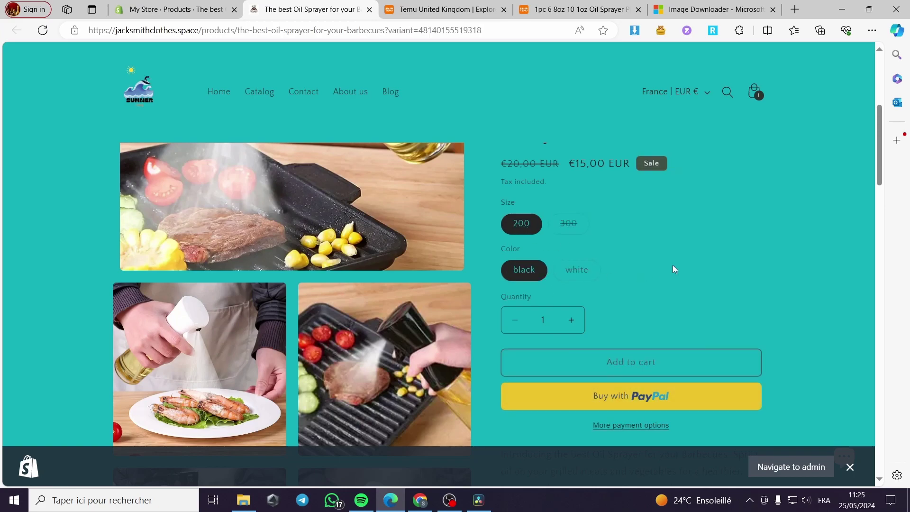
scroll(702, 251, down, 10)
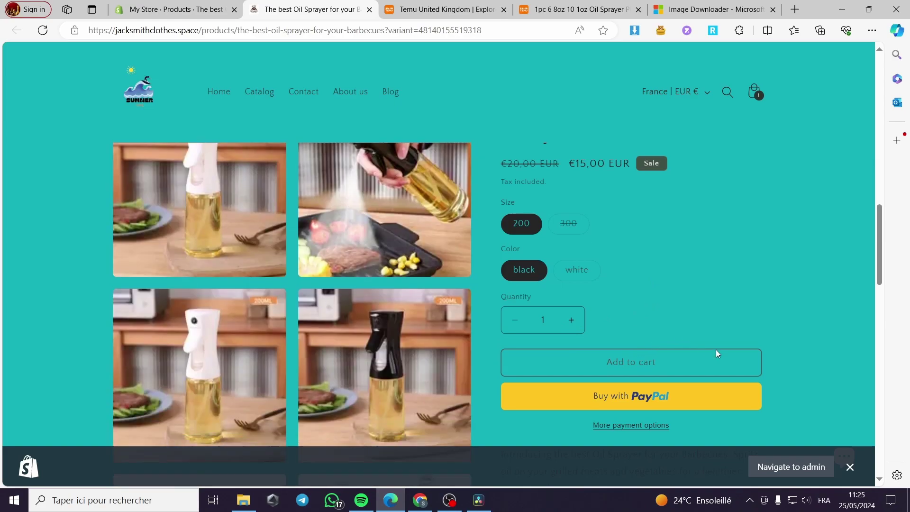
scroll(683, 360, up, 10)
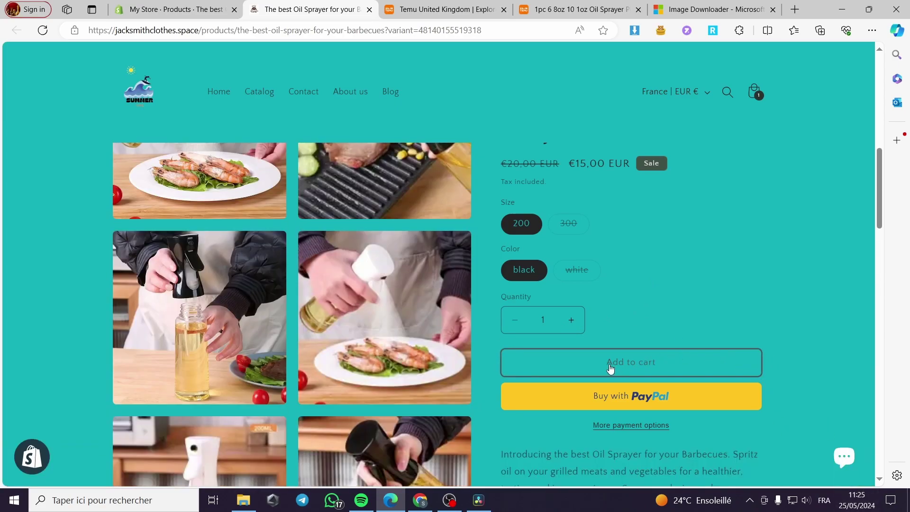
click(369, 10)
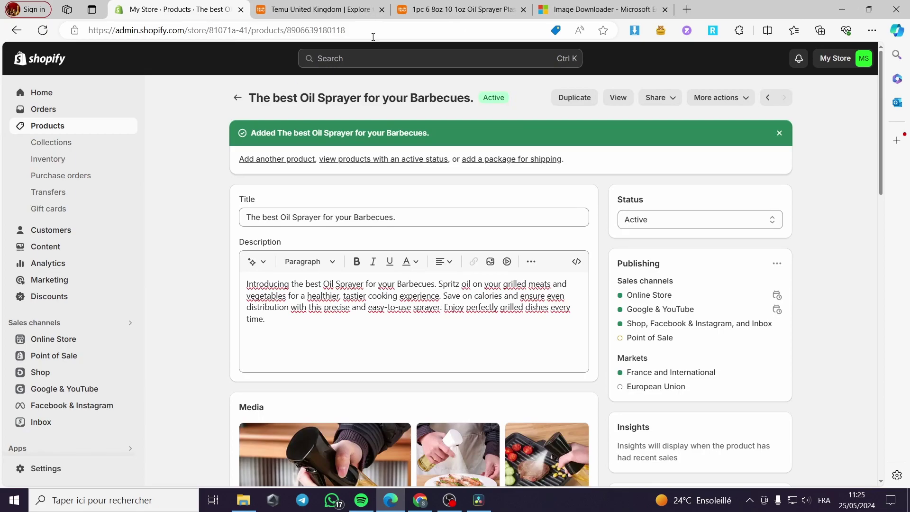
- Search for "cartify" from the admin home page and continue the search in the Shopify App Store
click(38, 92)
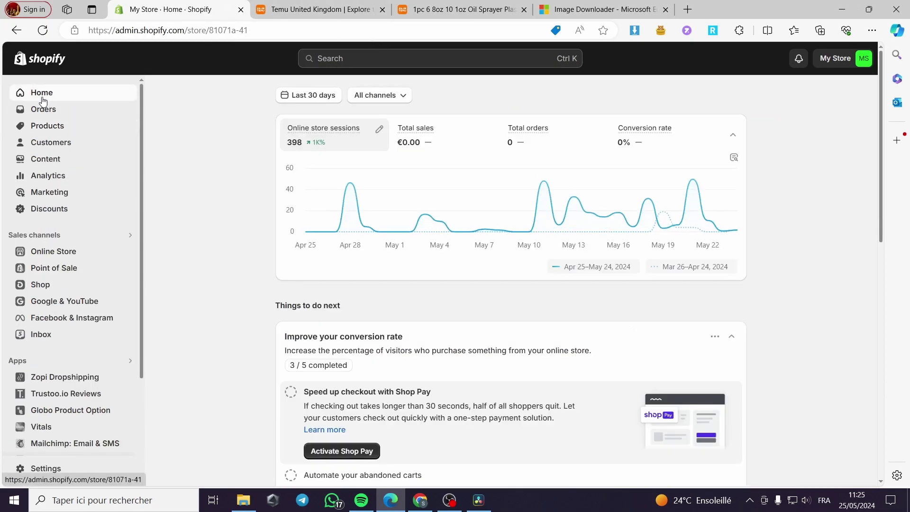
click(325, 58)
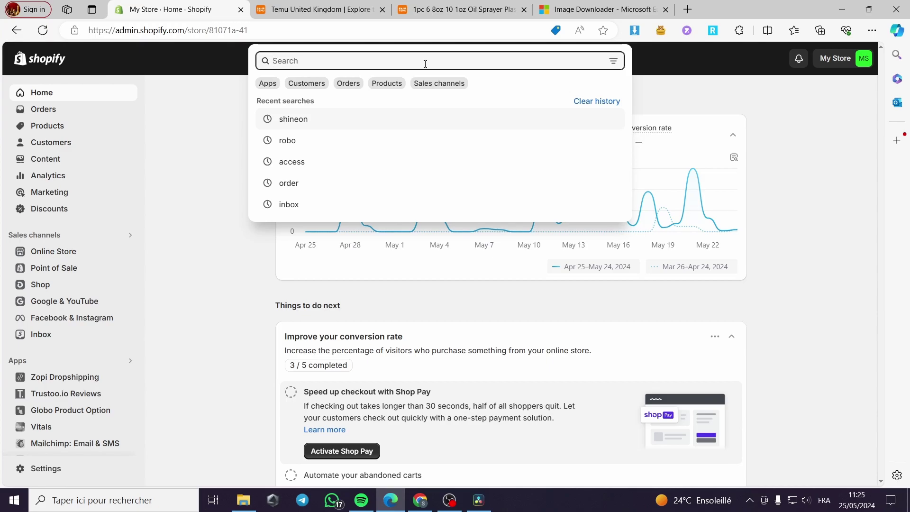
text(cart)
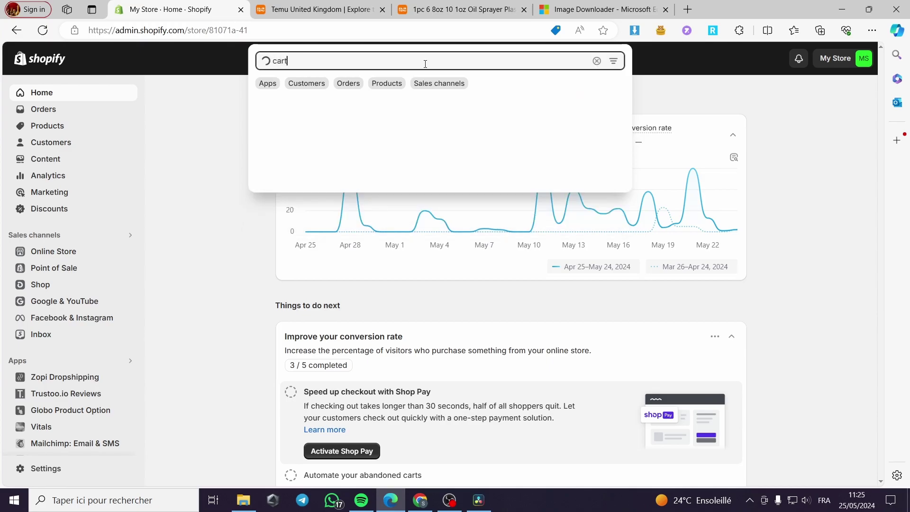
text(ify)
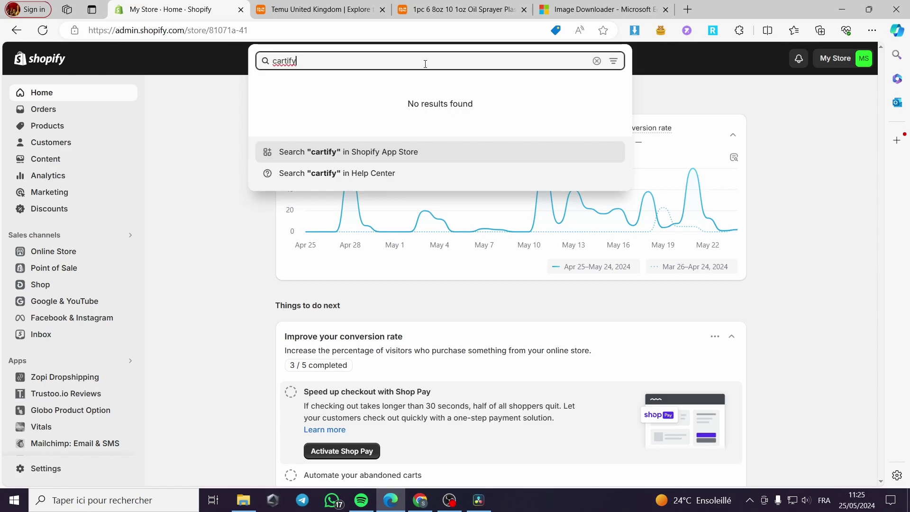
click(337, 160)
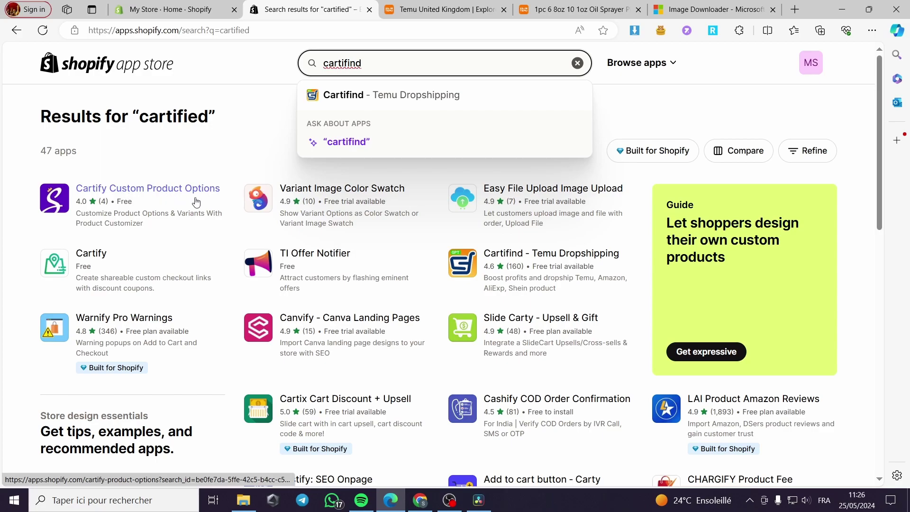
- Open the app listing of Cartifind - Temu Dropshipping from the suggestions for "cartifind"
click(171, 9)
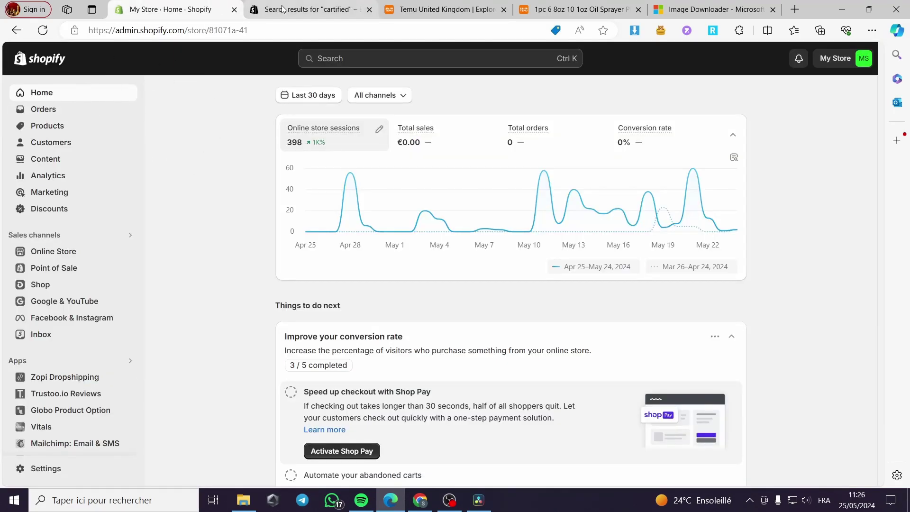
click(310, 10)
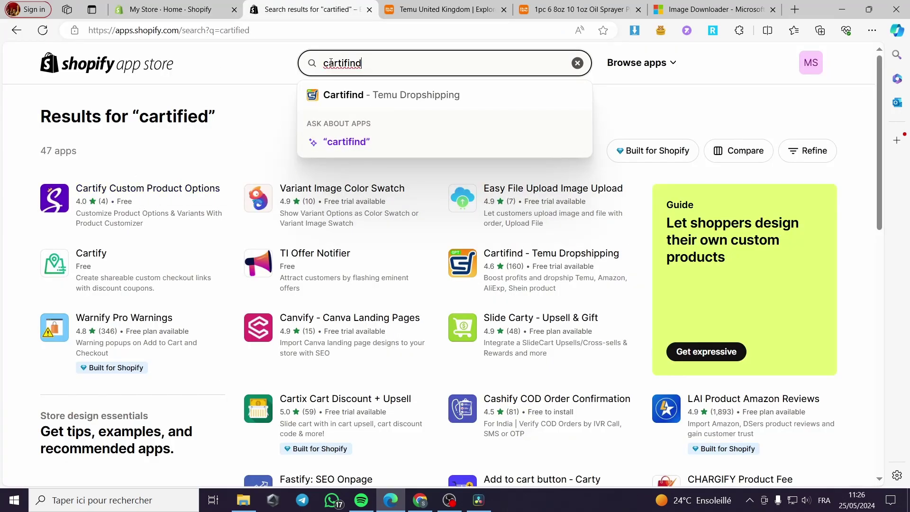
click(363, 97)
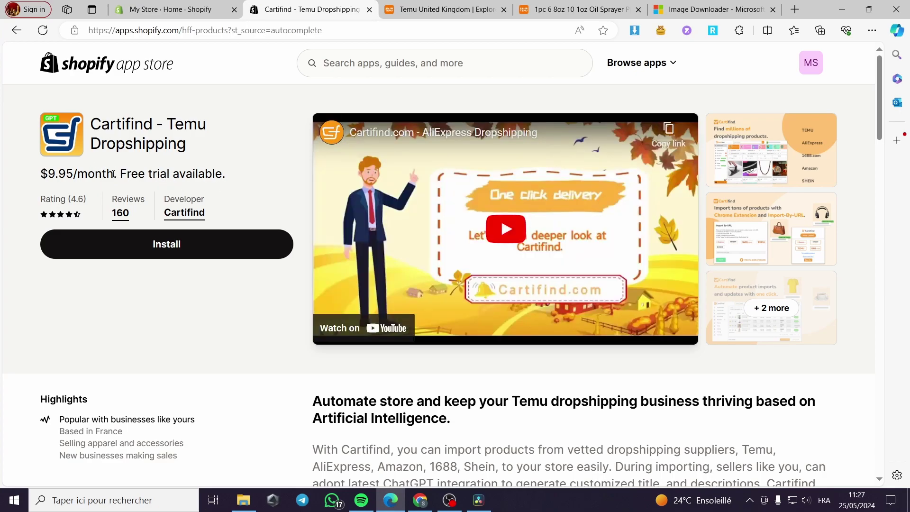
- Examine the Cartifind app's monthly price, description and feature list, including its Fulfillment Center entry
drag(114, 174, 44, 175)
click(55, 185)
scroll(383, 292, down, 3)
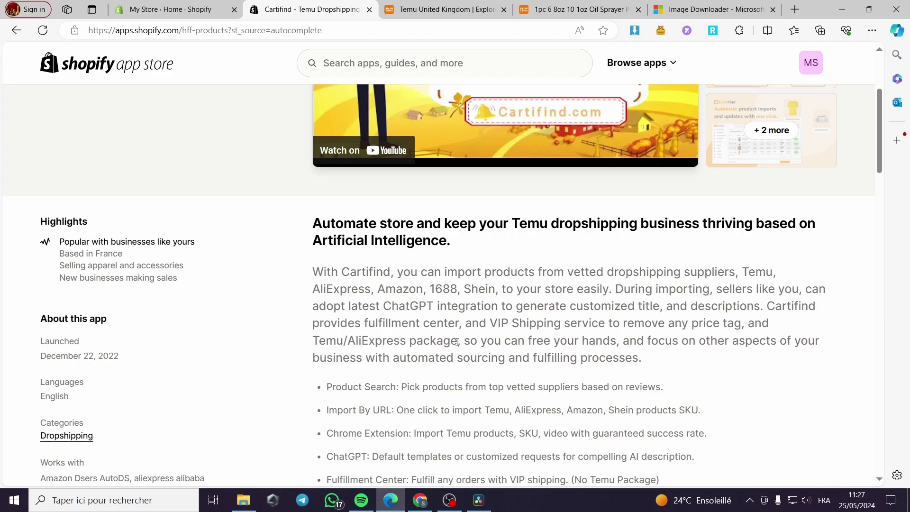
scroll(456, 341, down, 3)
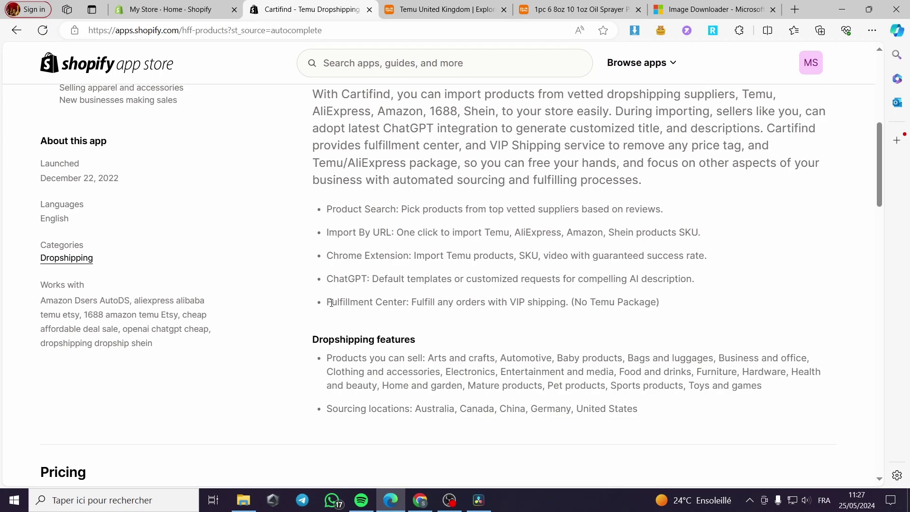
drag(331, 303, 660, 304)
click(452, 307)
scroll(452, 307, up, 6)
click(171, 10)
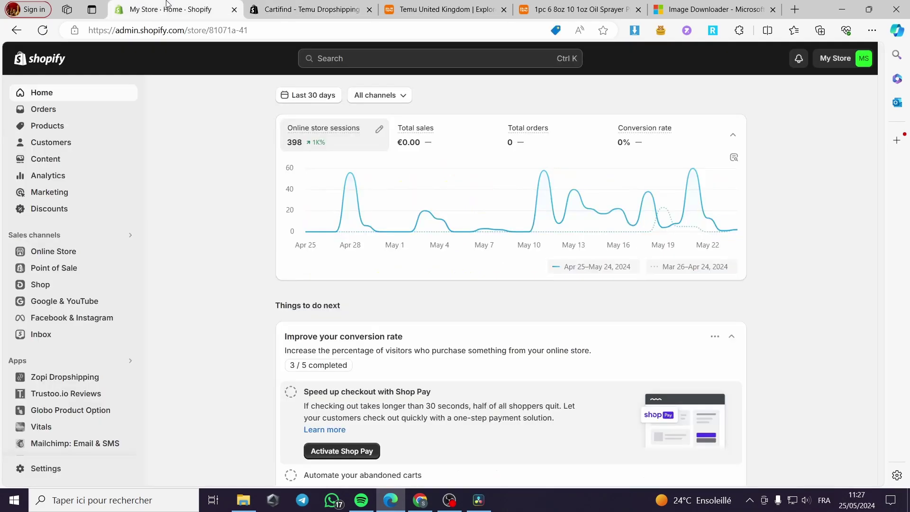
click(440, 9)
scroll(366, 226, up, 6)
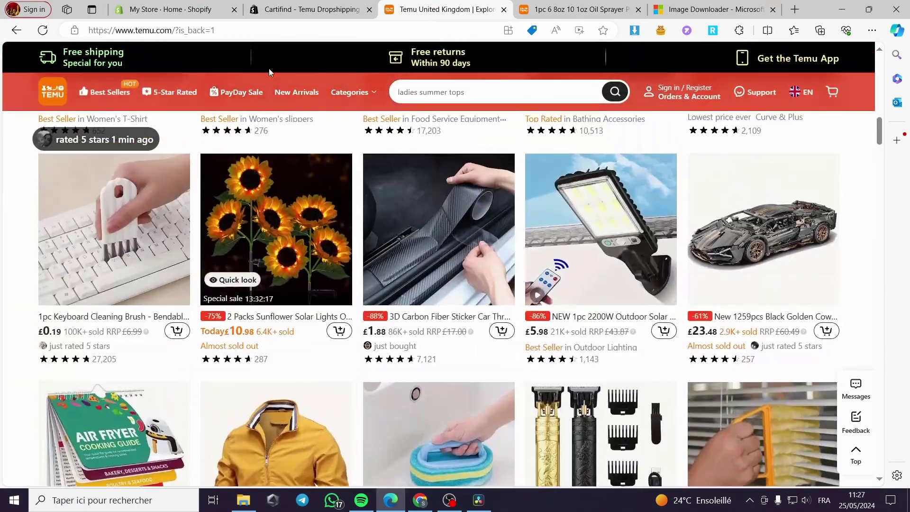
key(ctrl+1)
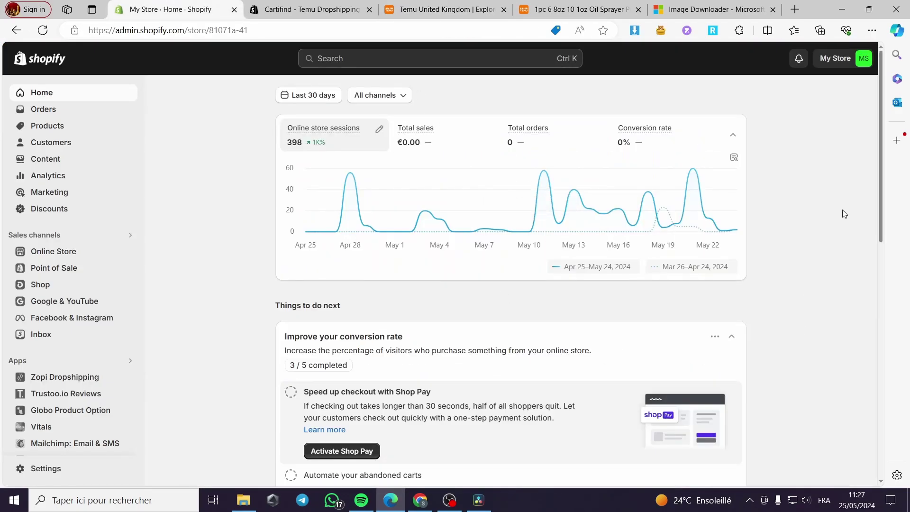
drag(880, 157, 888, 100)
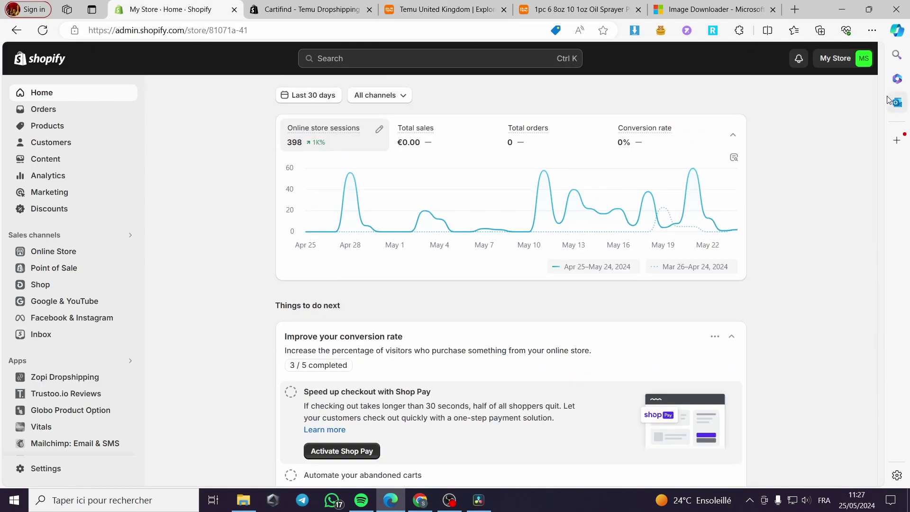